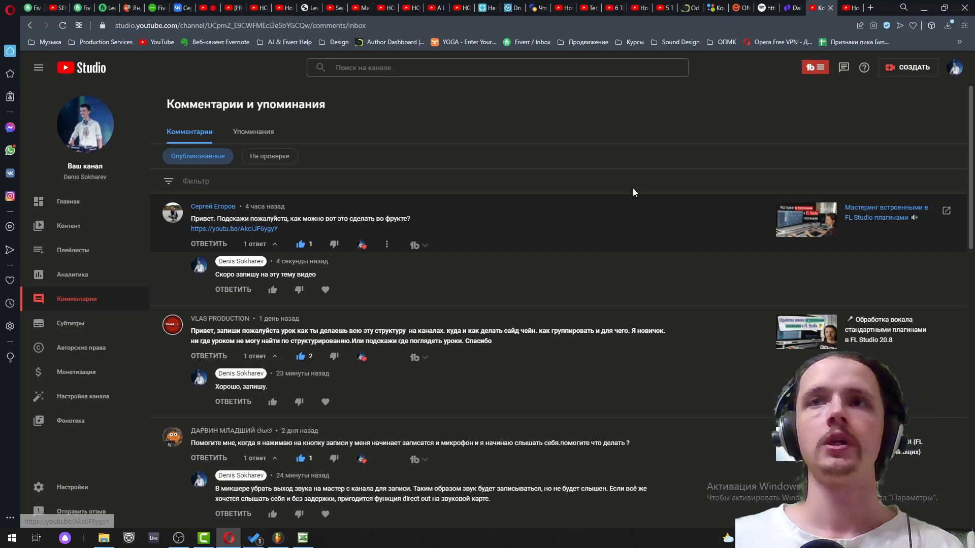
Play a short excerpt of the YouTube tutorial on chopping samples like Four Tet and Bonobo in Ableton Live
click(852, 7)
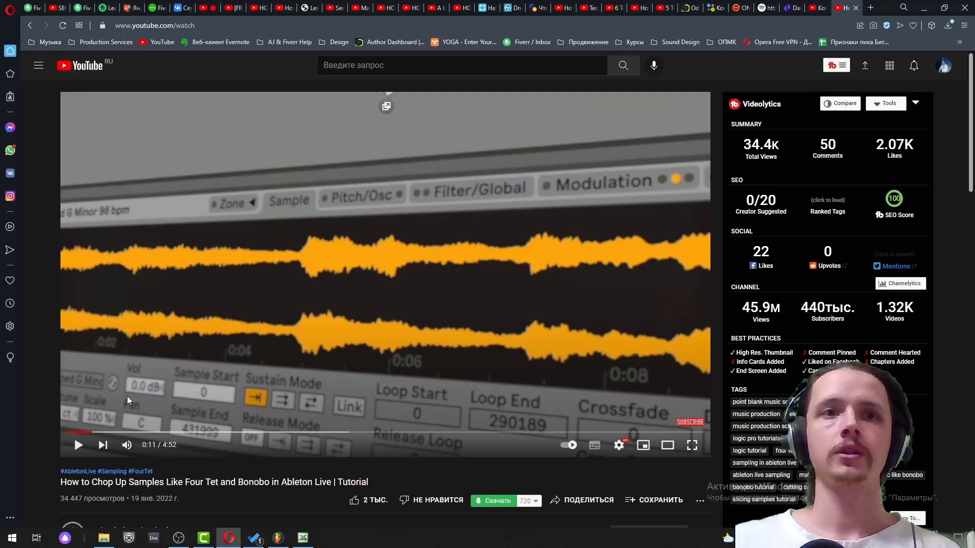
click(81, 433)
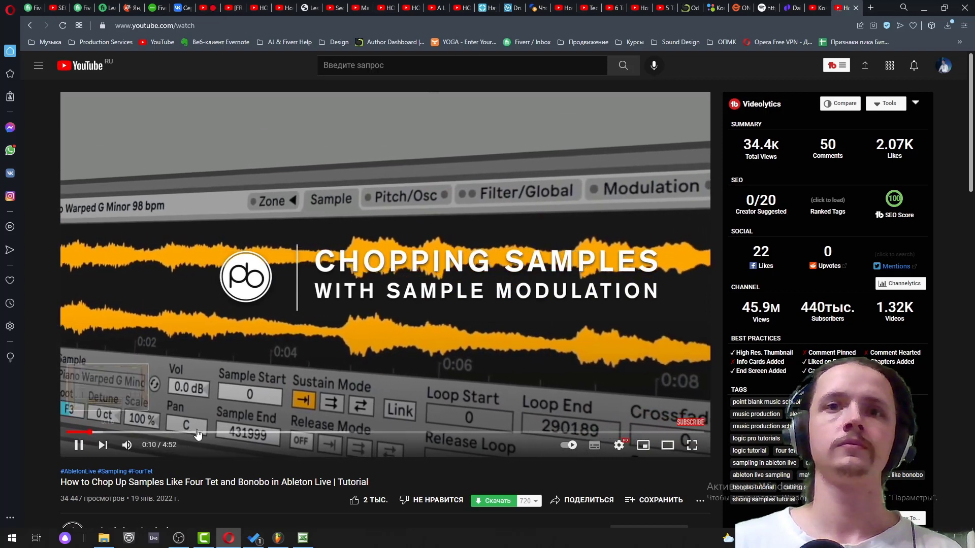
click(319, 316)
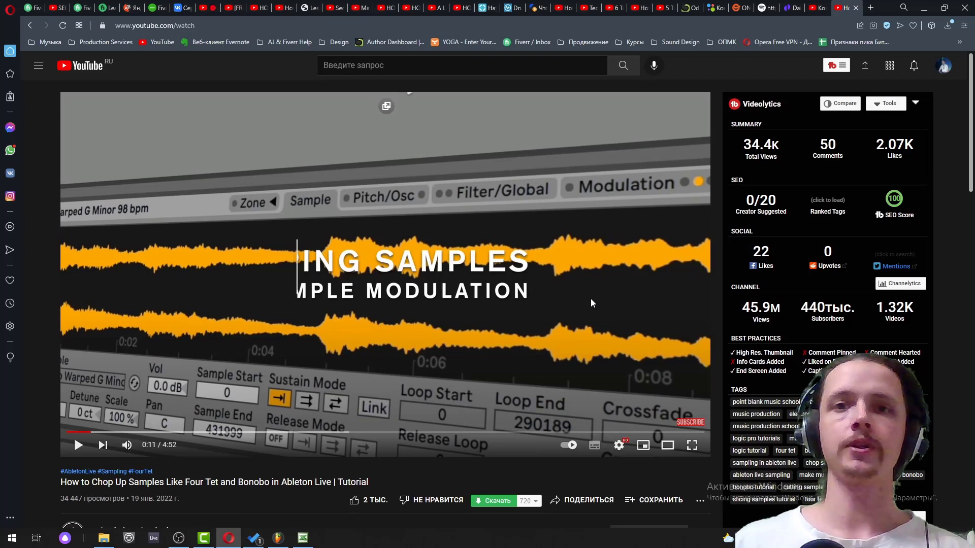
Switch to FL Studio and audition the Sampler's repeated C5 notes while adjusting the LFO phase of the Fruity peak controller
click(279, 538)
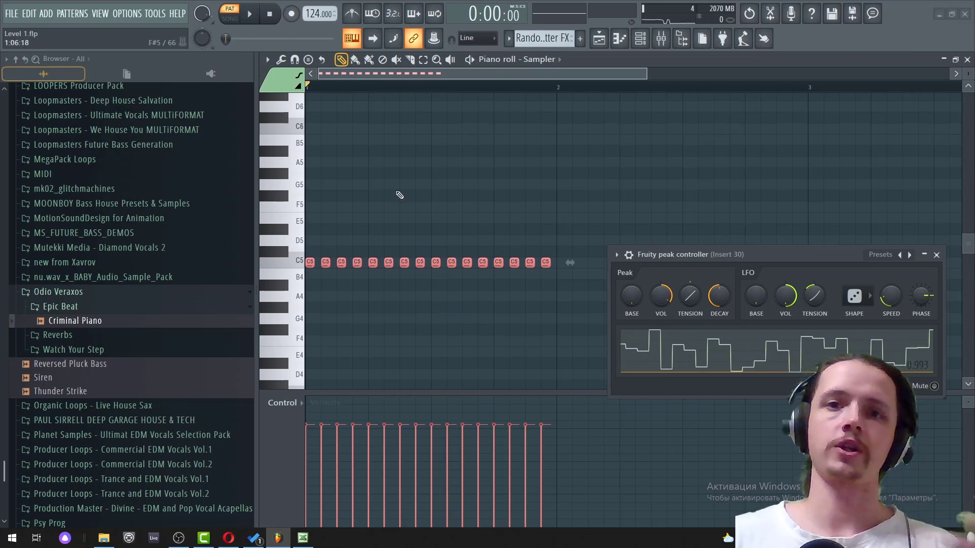
key(space)
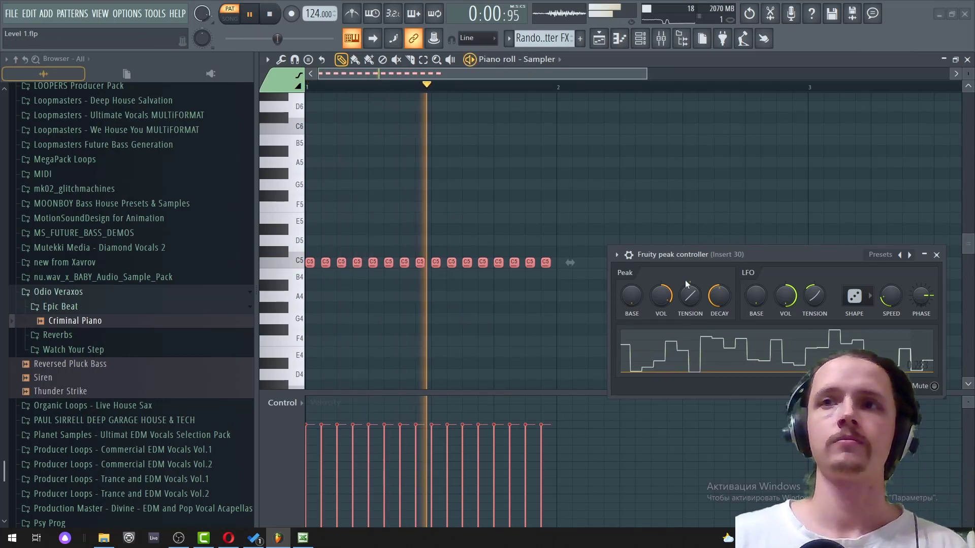
drag(924, 295, 924, 308)
key(space)
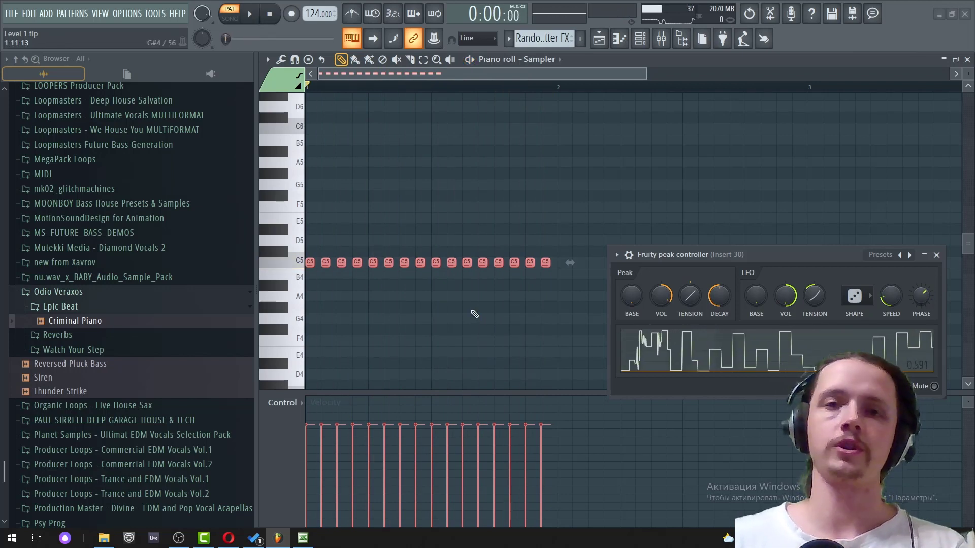
Delete the existing Sampler channel from the channel rack
key(F6)
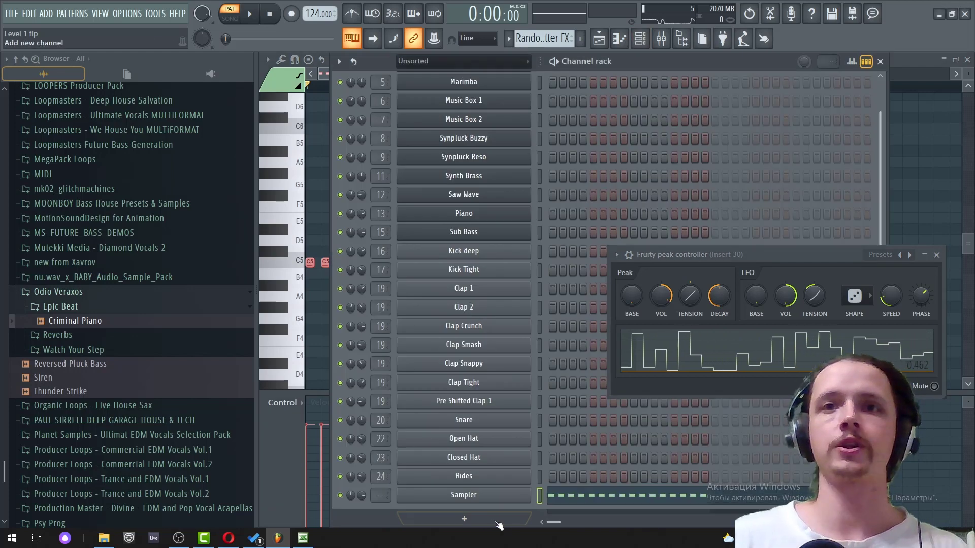
right_click(528, 495)
click(556, 485)
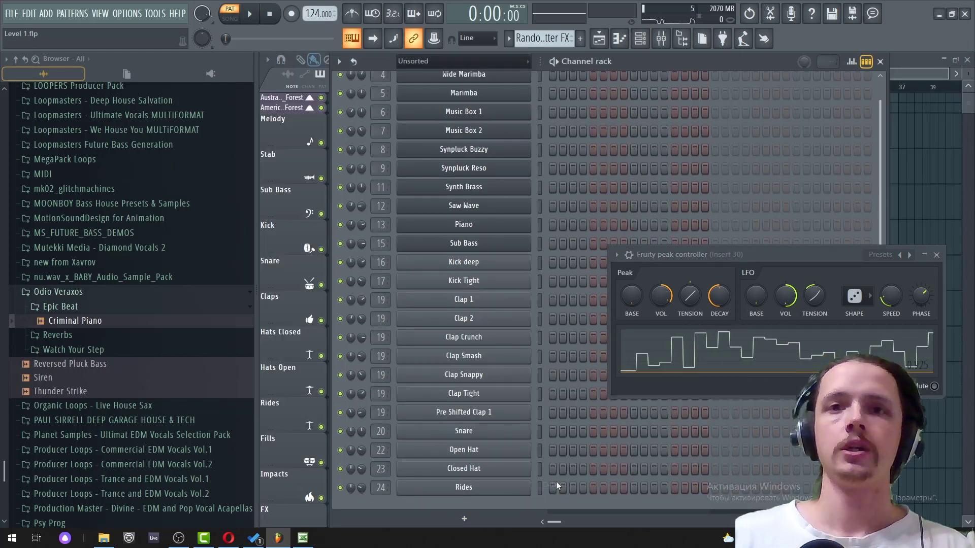
Remove the Fruity peak controller from the first effect slot of mixer Insert 30 and close the mixer
key(F9)
click(773, 182)
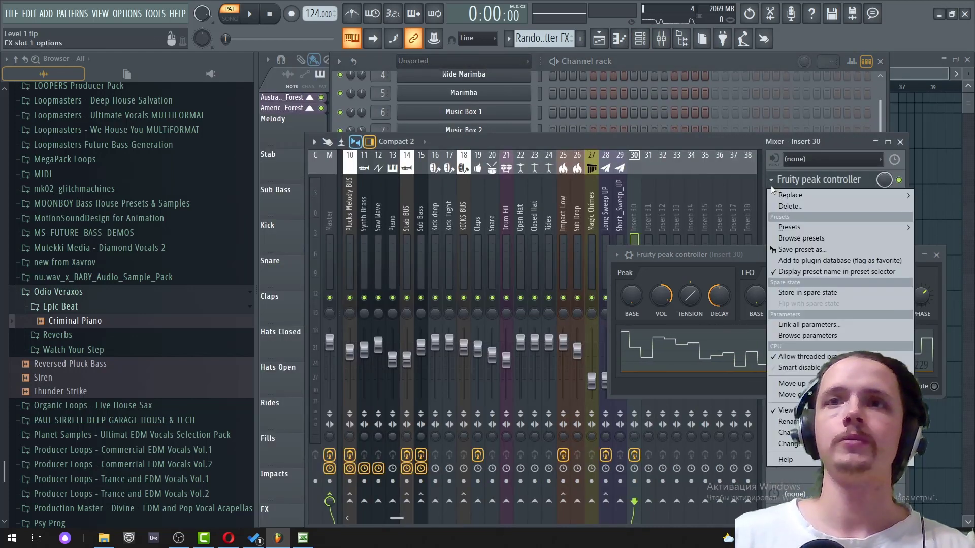
click(786, 208)
click(900, 142)
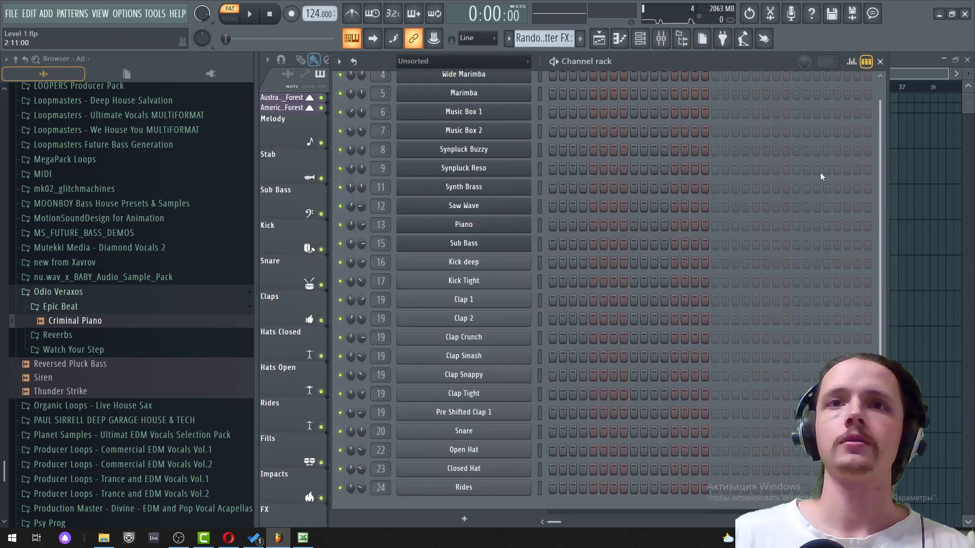
Add a new Sampler channel and load the Criminal Piano sample from the Epic Beat folder into it
click(437, 517)
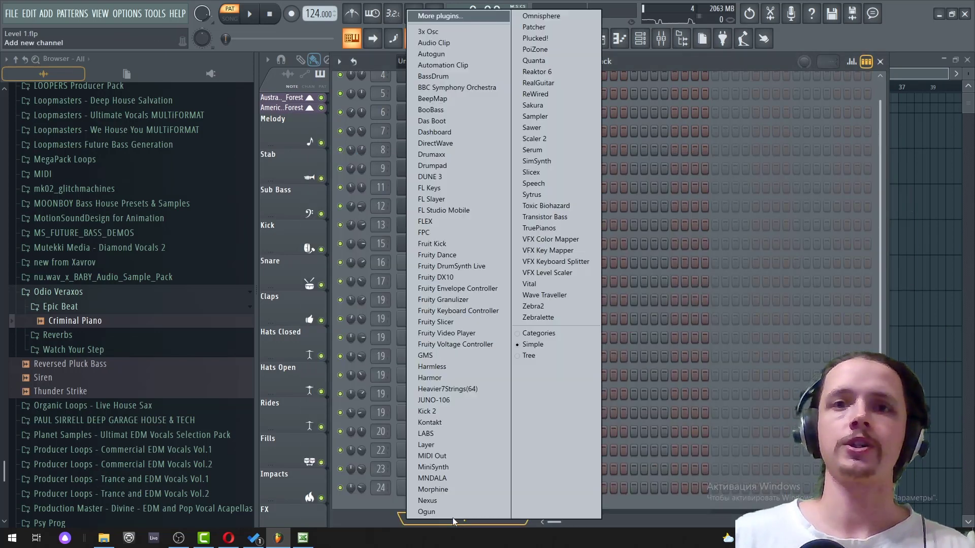
click(539, 118)
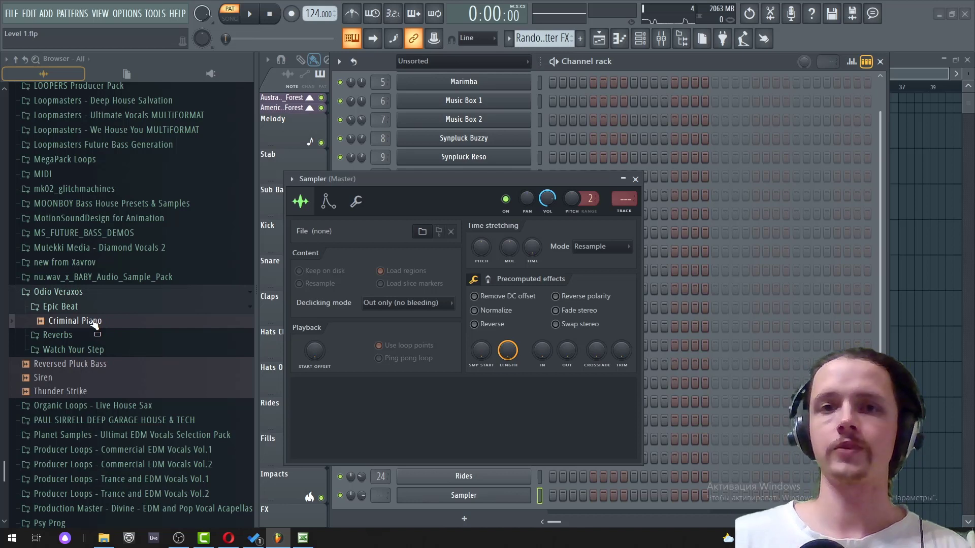
drag(95, 325, 400, 434)
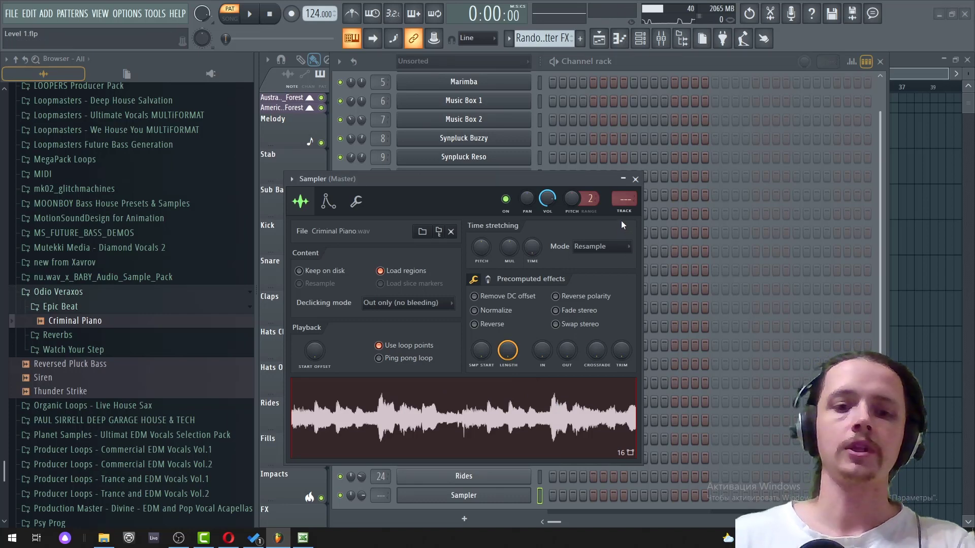
Load a Fruity peak controller into the first effect slot of mixer Insert 30 and place its window beside the Sampler
key(F9)
drag(597, 185, 412, 125)
click(634, 214)
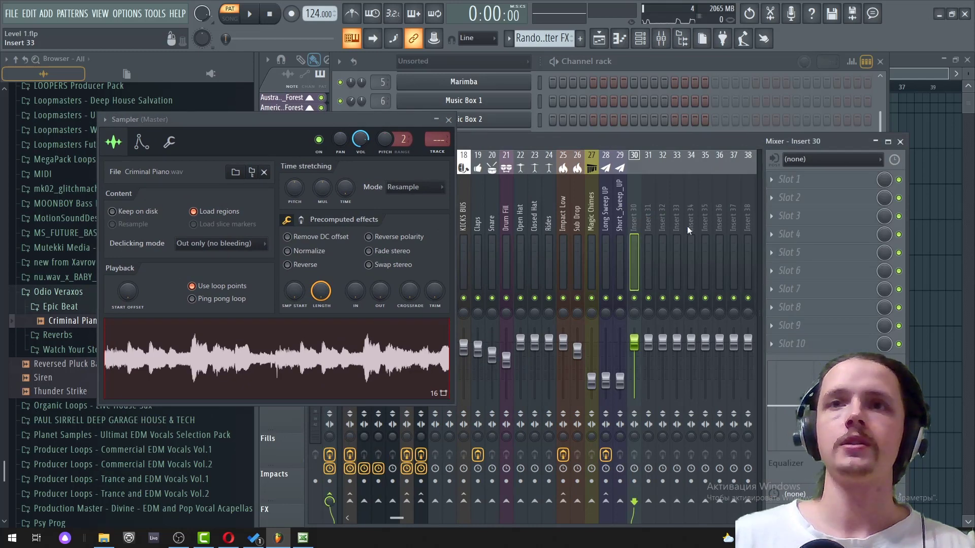
click(809, 178)
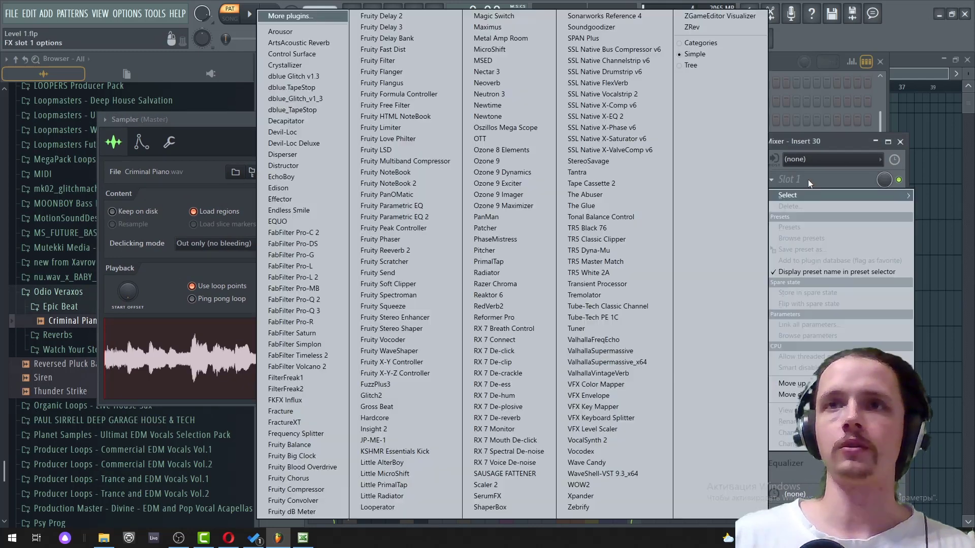
click(415, 228)
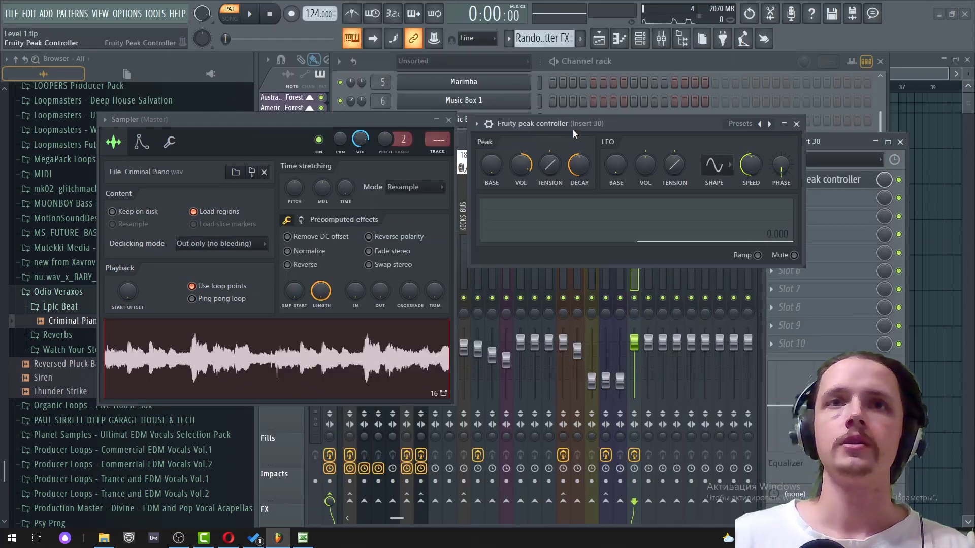
click(901, 141)
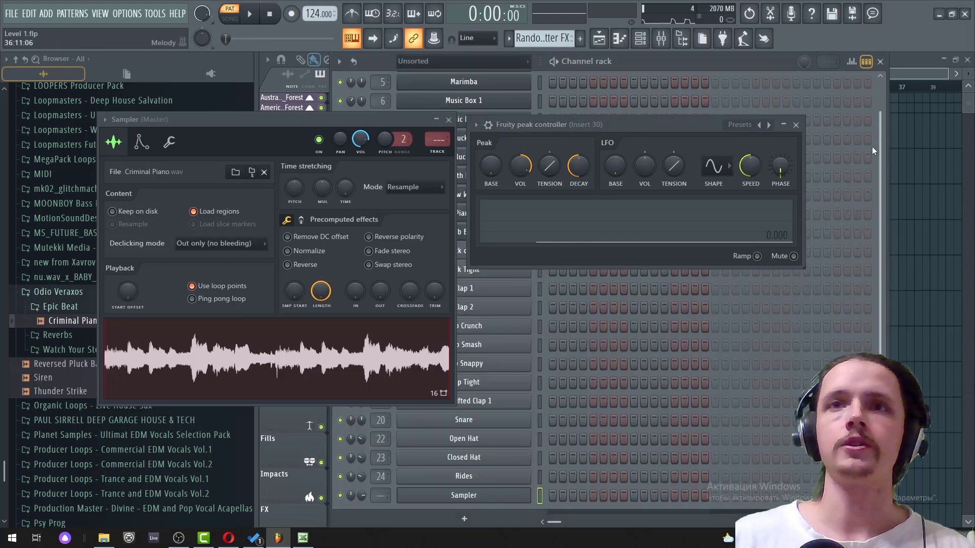
drag(646, 126, 756, 210)
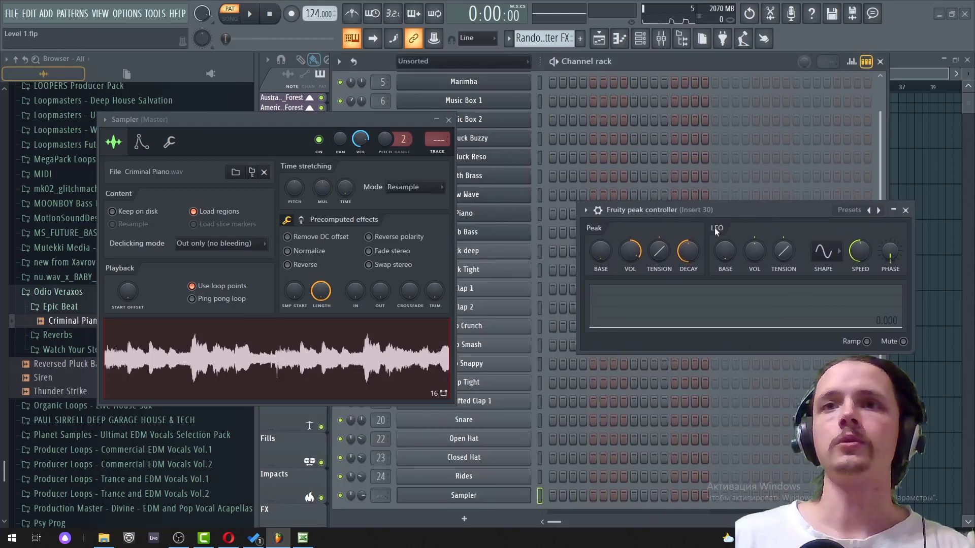
Set the peak controller's LFO shape to Random, raise the LFO volume, and adjust the LFO speed so it cycles faster
click(826, 253)
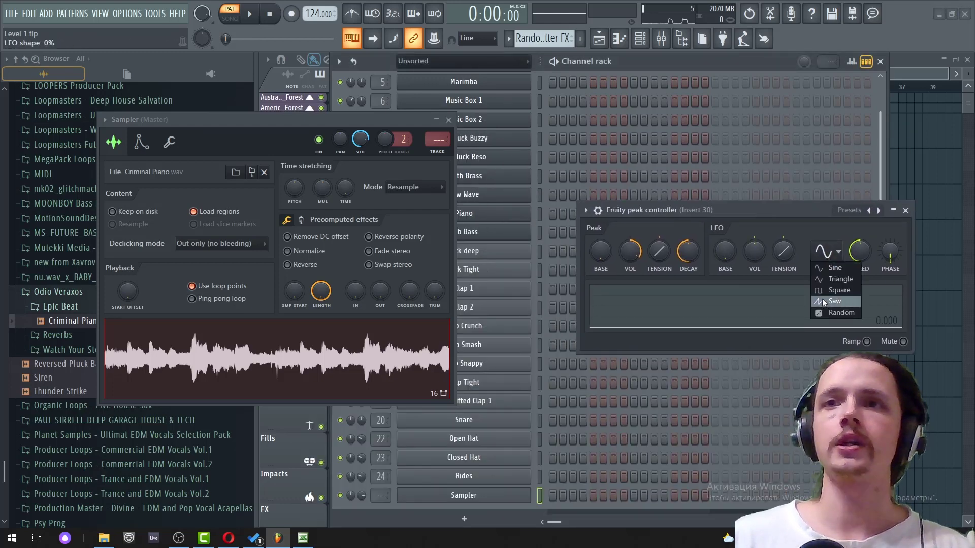
click(829, 313)
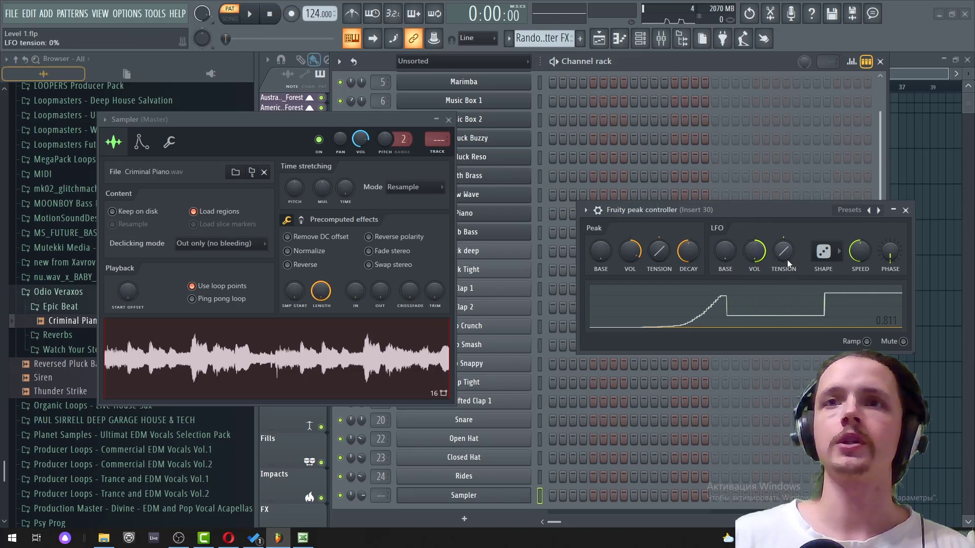
click(823, 252)
click(830, 314)
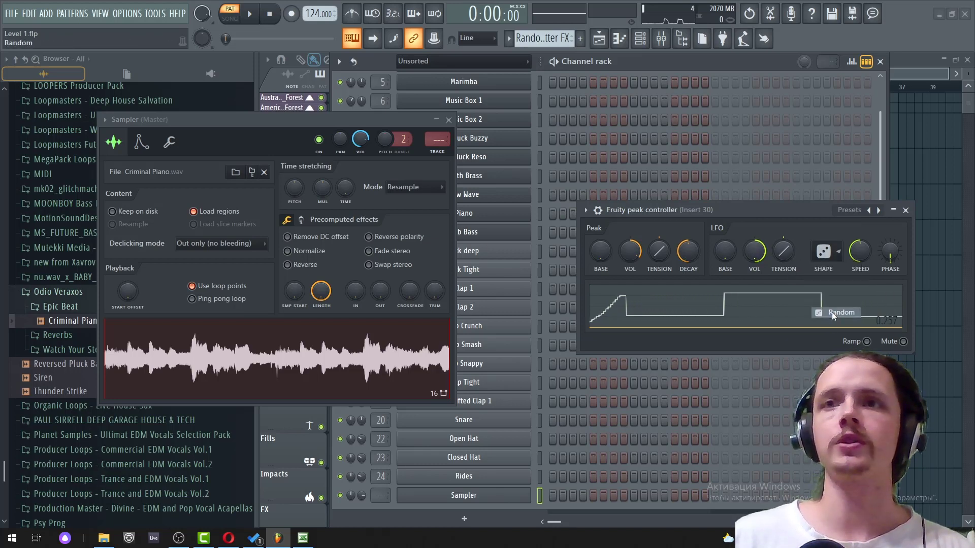
drag(860, 262, 861, 268)
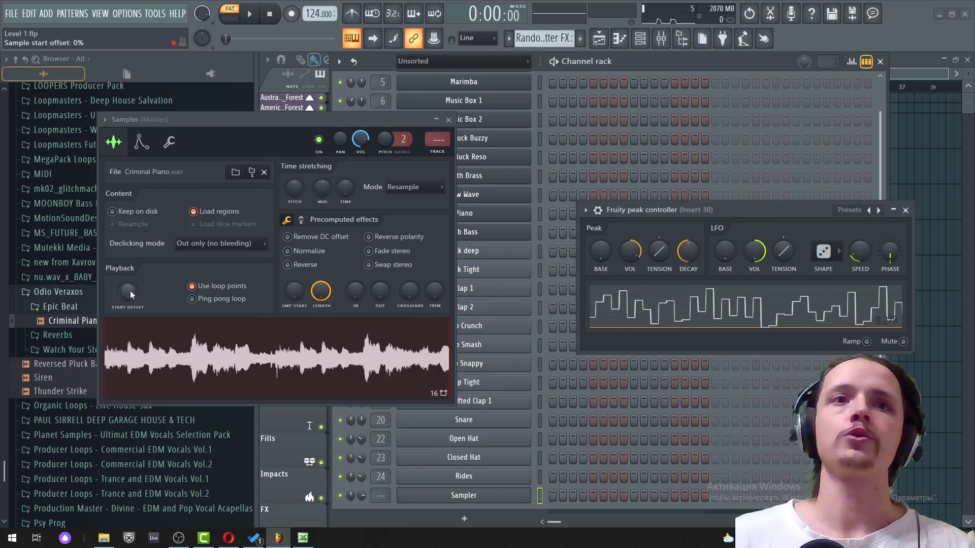
Try the Sampler's start offset at 7%, 0% and 31%
mouse_move(128, 291)
mouse_down()
mouse_move(128, 272)
mouse_move(128, 288)
mouse_up()
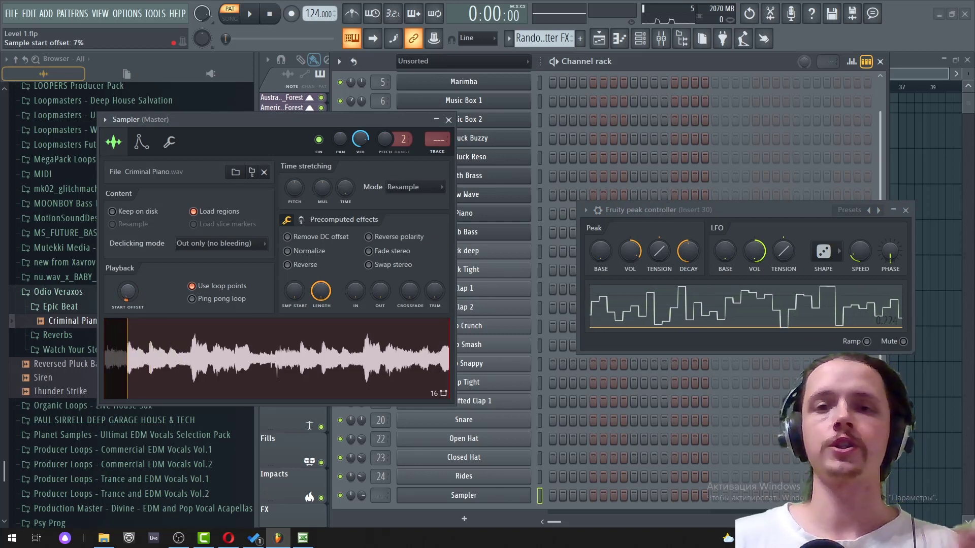
drag(127, 286, 128, 292)
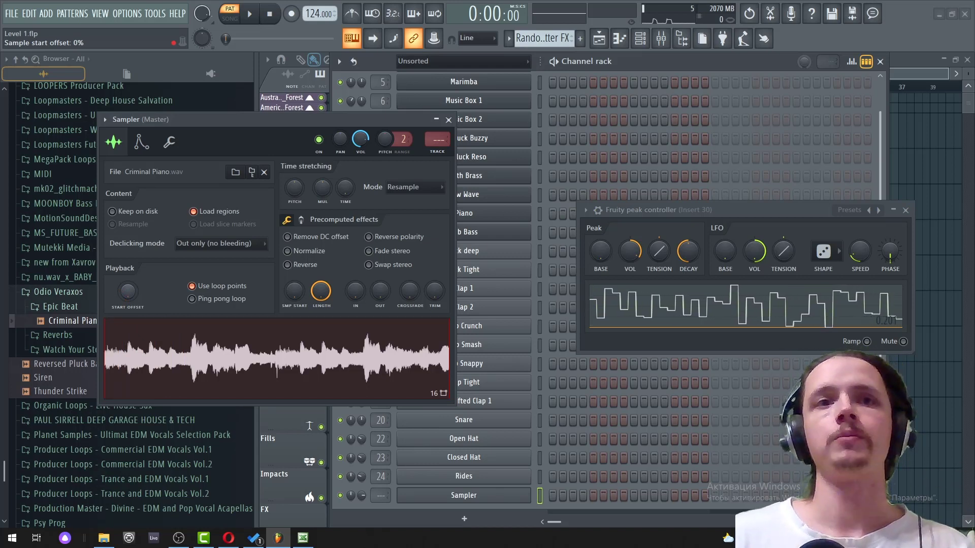
mouse_move(127, 292)
mouse_down()
mouse_move(128, 270)
mouse_move(121, 304)
mouse_up()
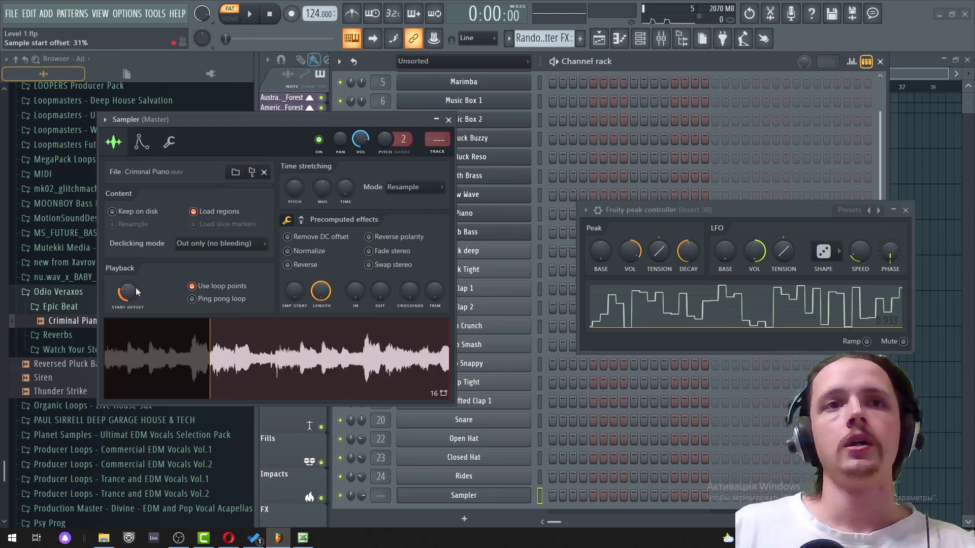
Link the Sampler's start offset to the internal controller Peak ctrl - LFO and audition the sample
right_click(128, 295)
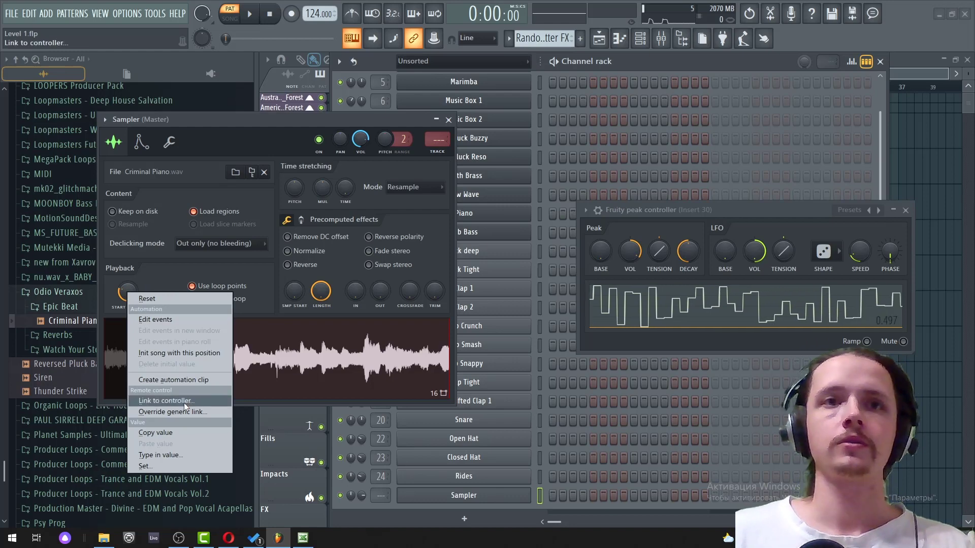
click(165, 401)
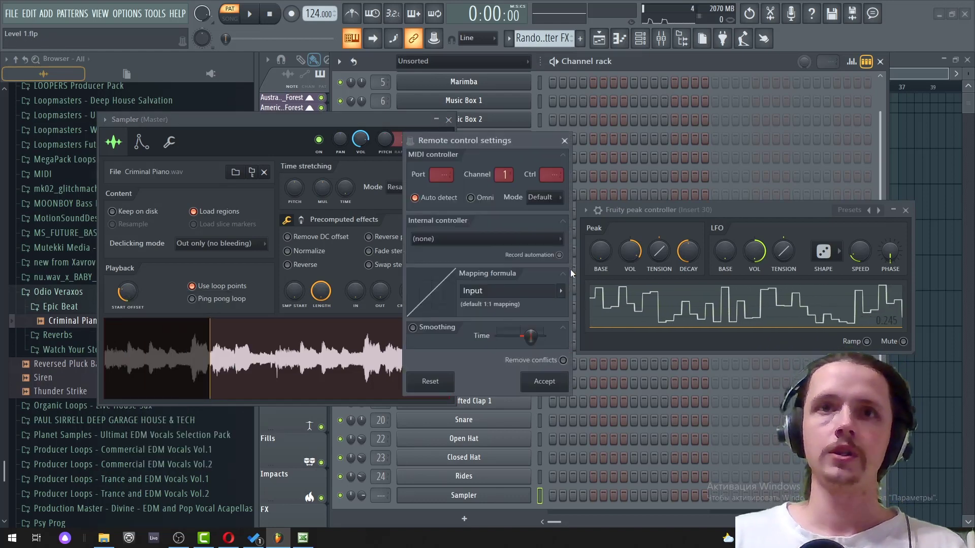
click(454, 242)
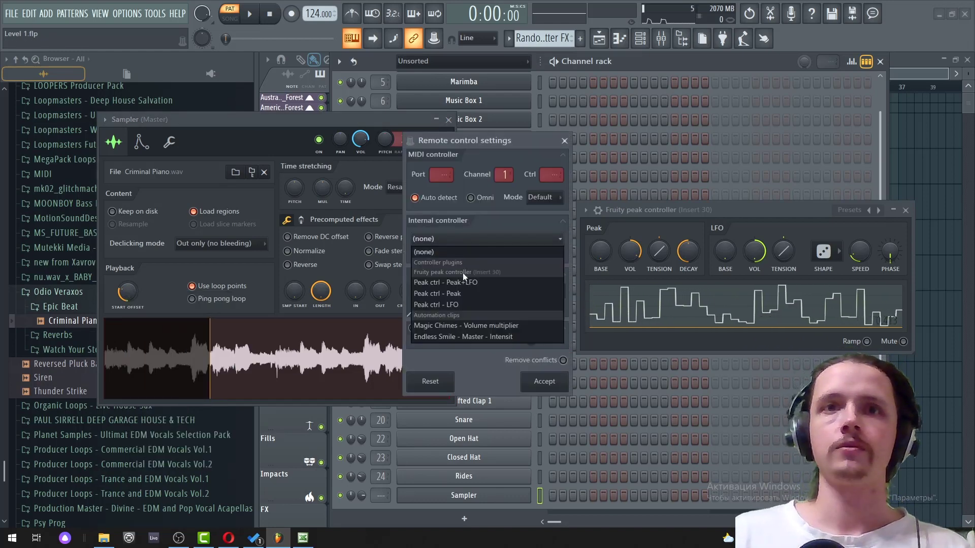
click(459, 306)
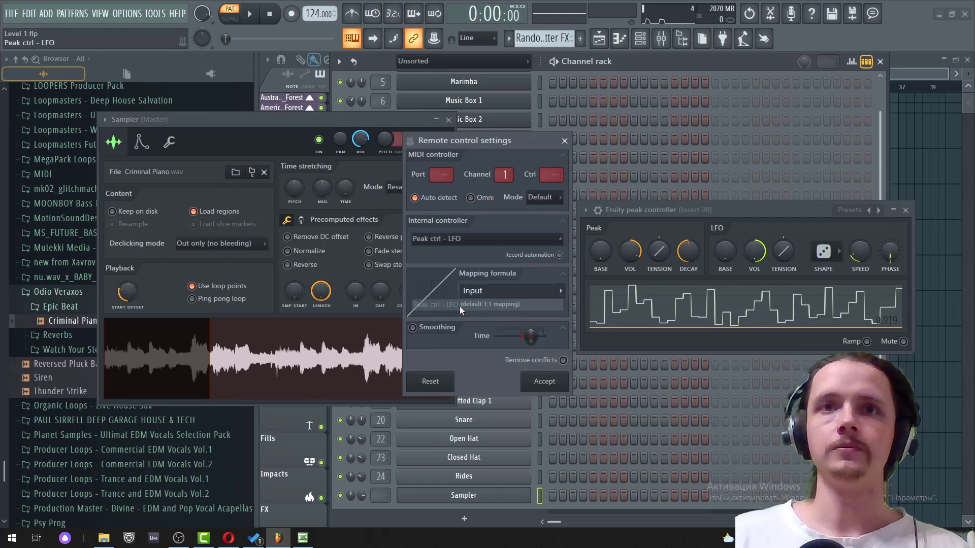
click(544, 382)
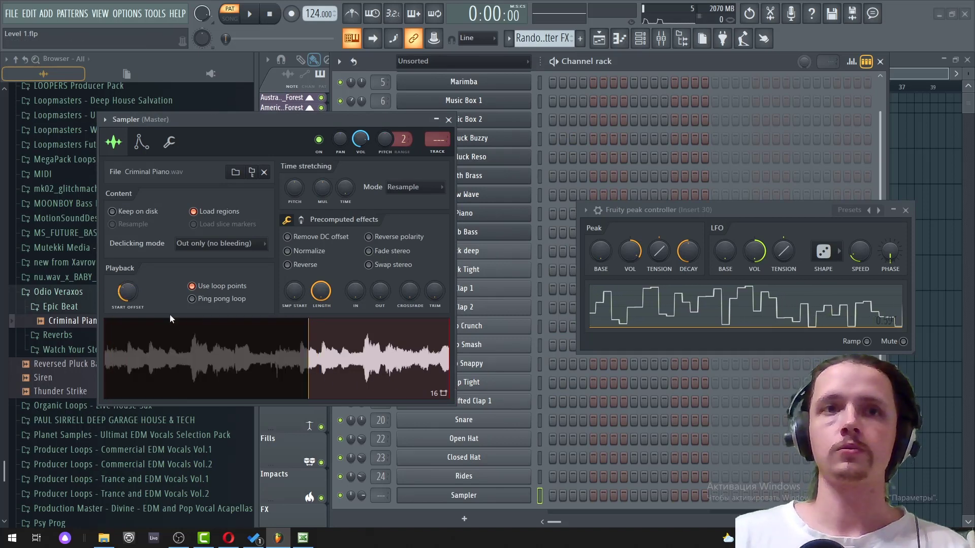
click(327, 389)
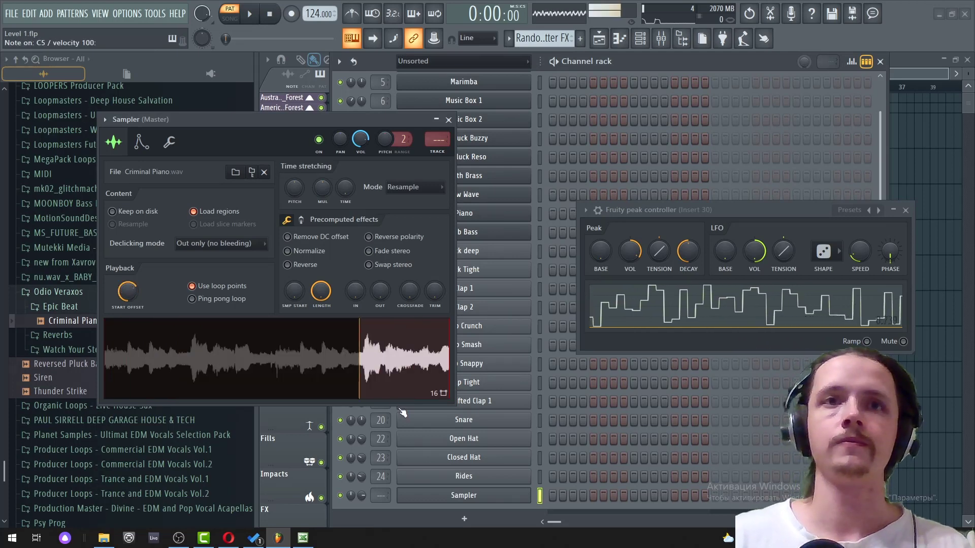
Draw a C5 note spanning the whole first bar in the new Sampler channel's piano roll
right_click(506, 502)
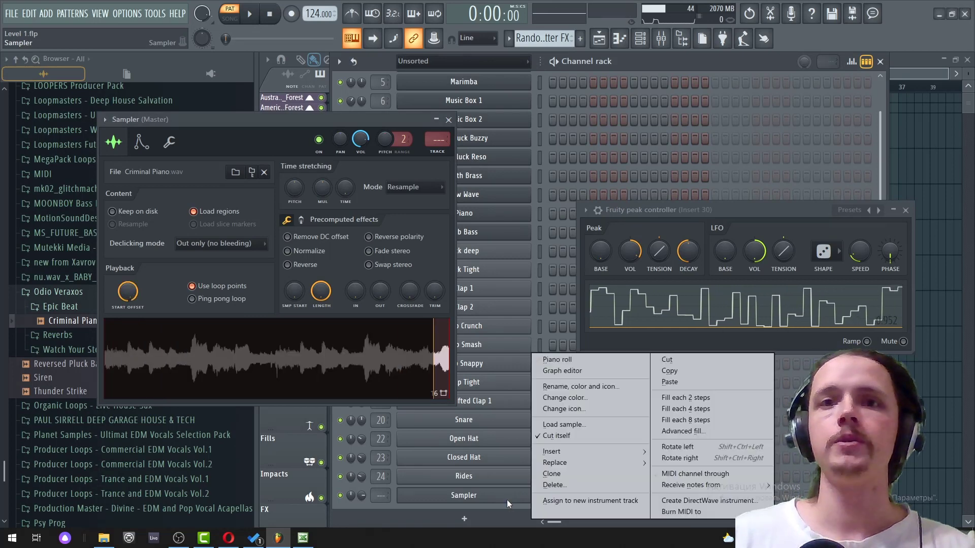
click(565, 358)
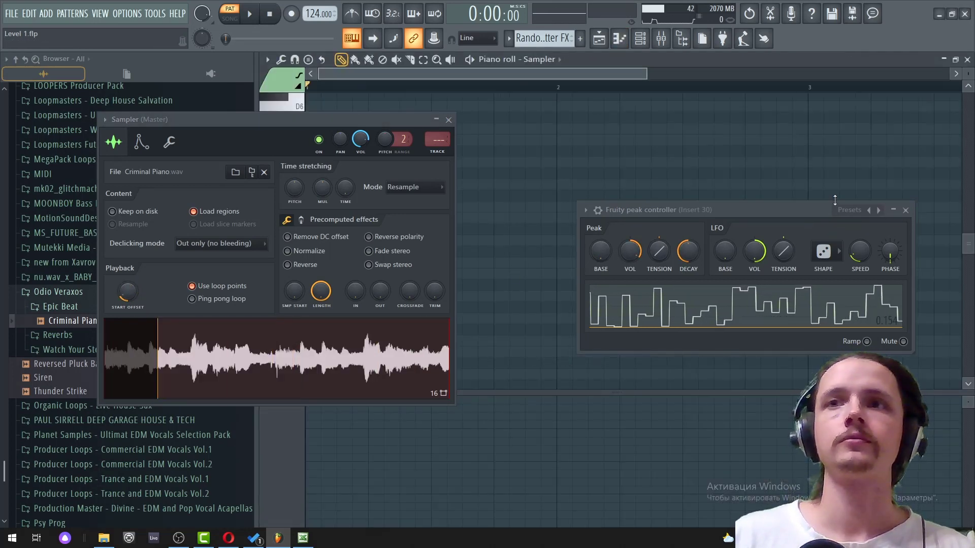
drag(413, 121, 360, 353)
click(316, 265)
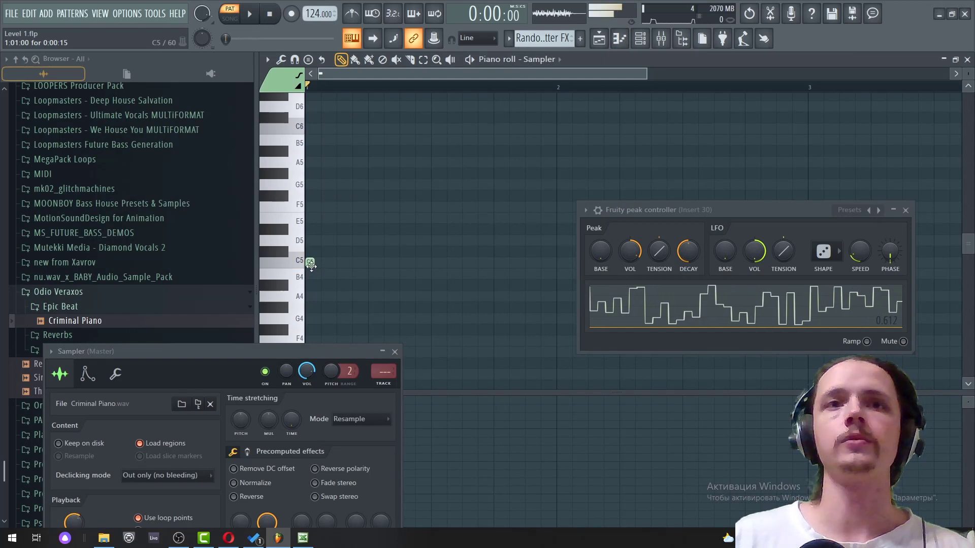
mouse_move(319, 262)
mouse_down()
mouse_move(542, 297)
mouse_move(552, 277)
mouse_up()
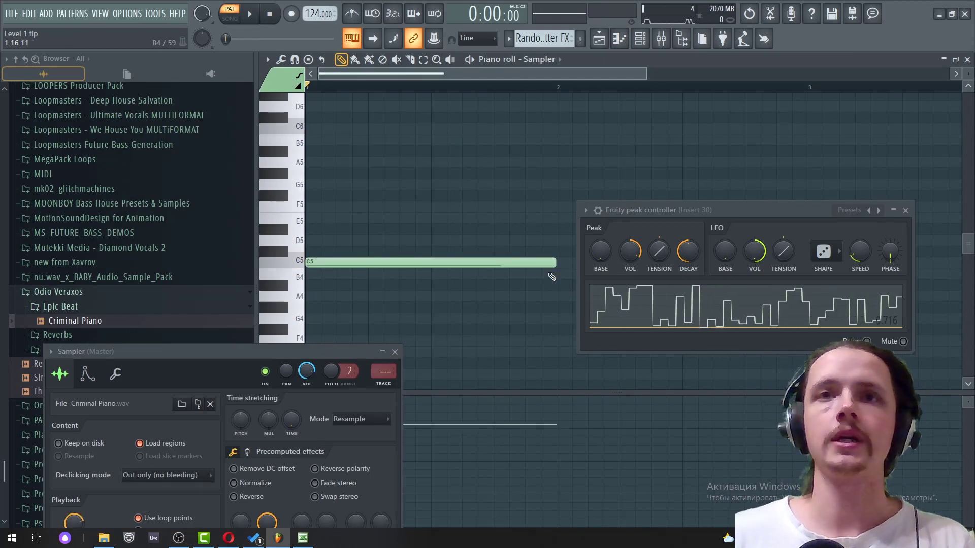
Chop the bar-long C5 note into equal slices using the piano roll chopper's Default pattern
key(alt+u)
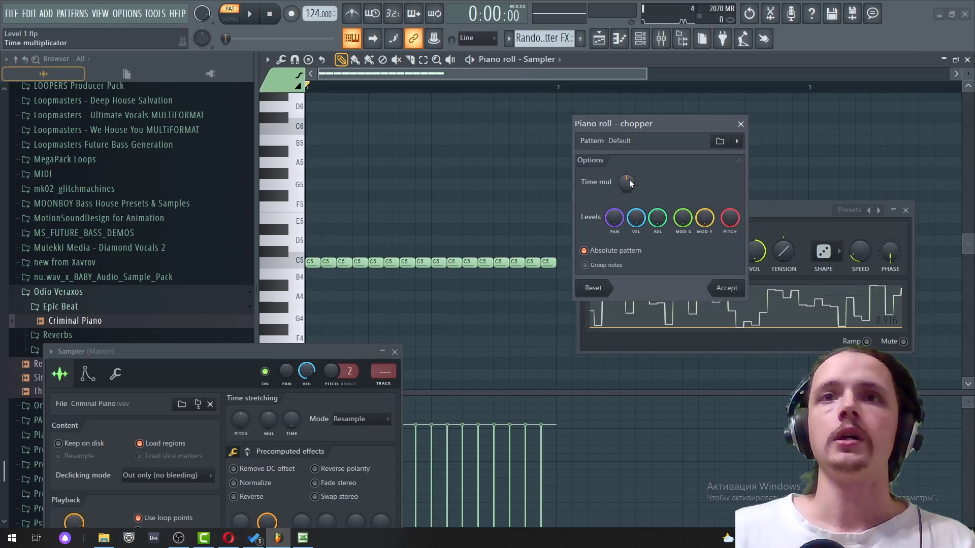
mouse_move(626, 183)
mouse_down()
mouse_move(627, 170)
mouse_move(627, 203)
mouse_move(627, 183)
mouse_up()
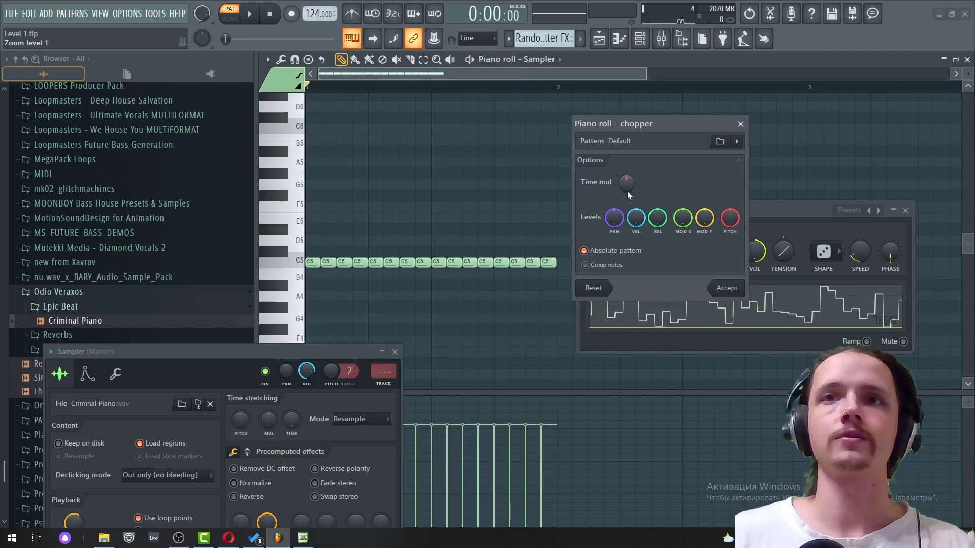
click(727, 288)
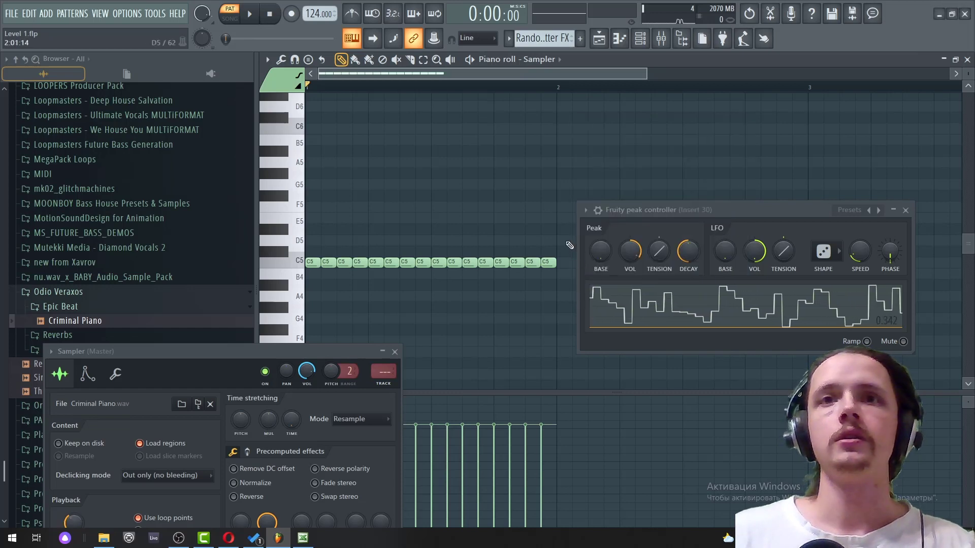
Select all the C5 slices, shorten them together to about 0:00:15 each, and audition the pattern
drag(570, 245, 307, 298)
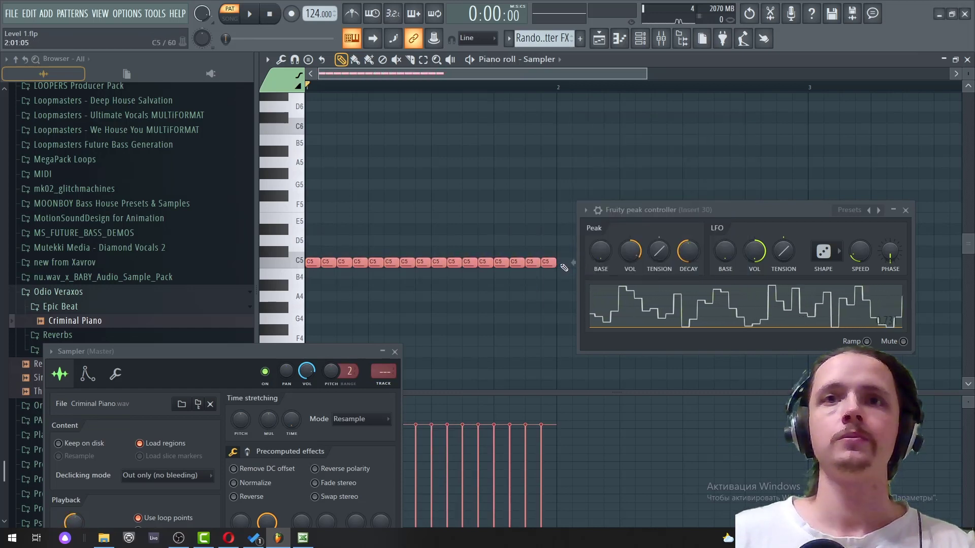
key(alt)
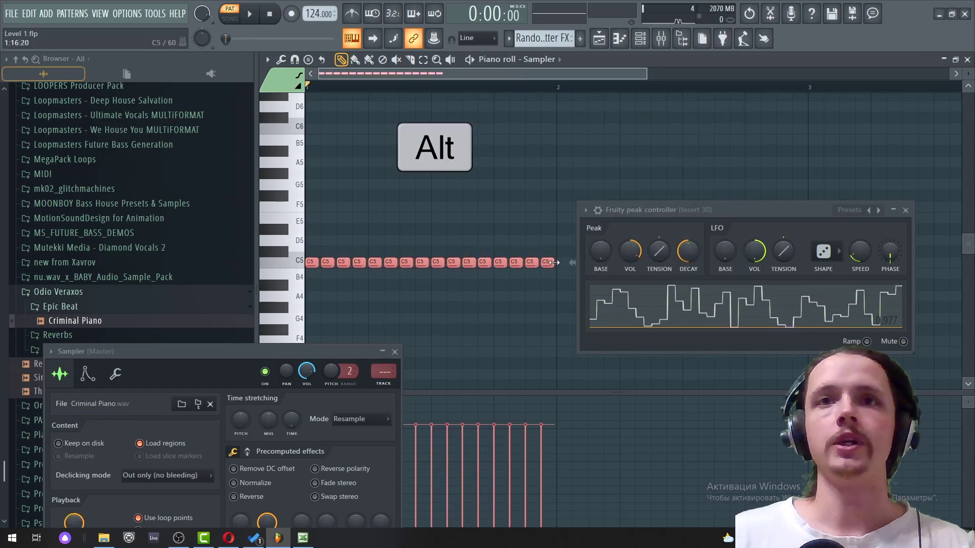
drag(554, 263, 545, 262)
key(space)
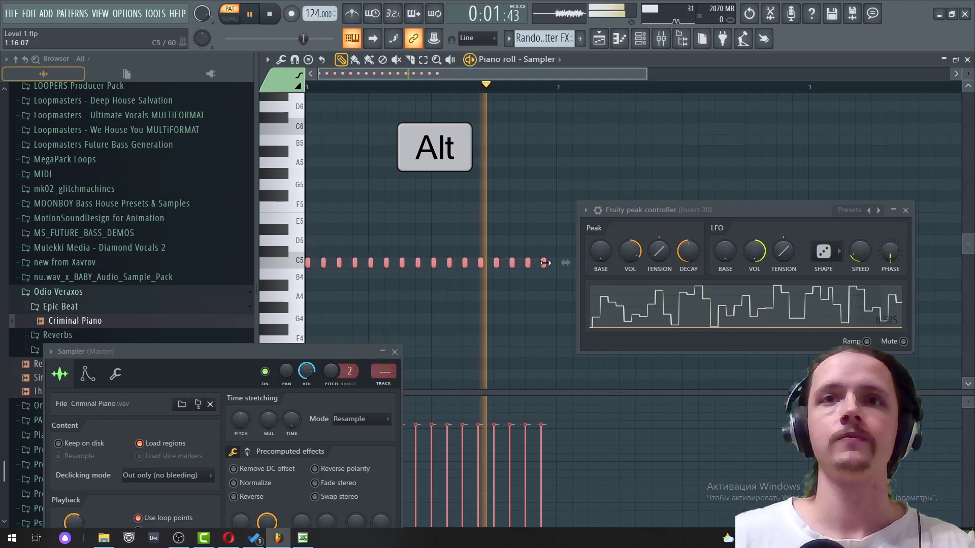
drag(546, 263, 551, 266)
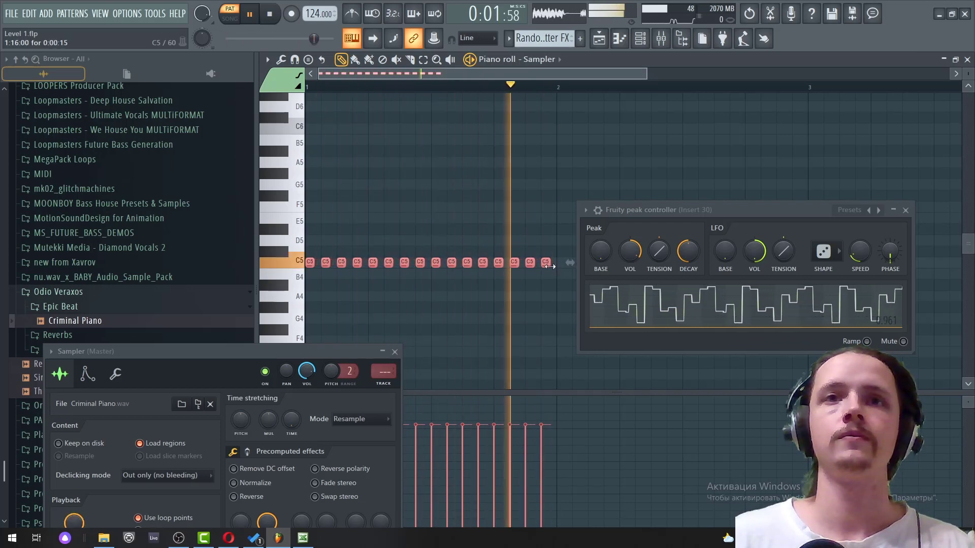
key(space)
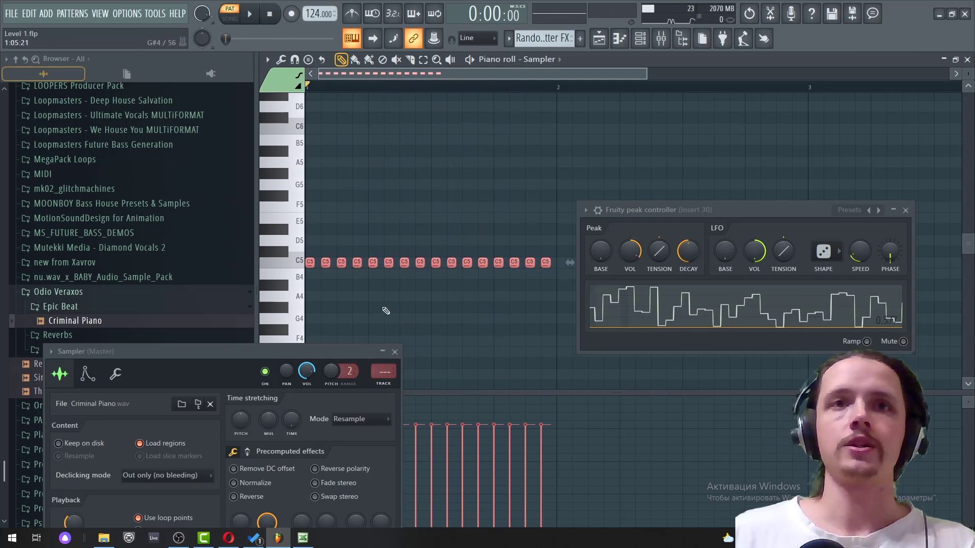
Enable the Sampler's Volume envelope, set attack and hold time to 0%, lower sustain to its minimum, and audition the result
drag(177, 352, 208, 285)
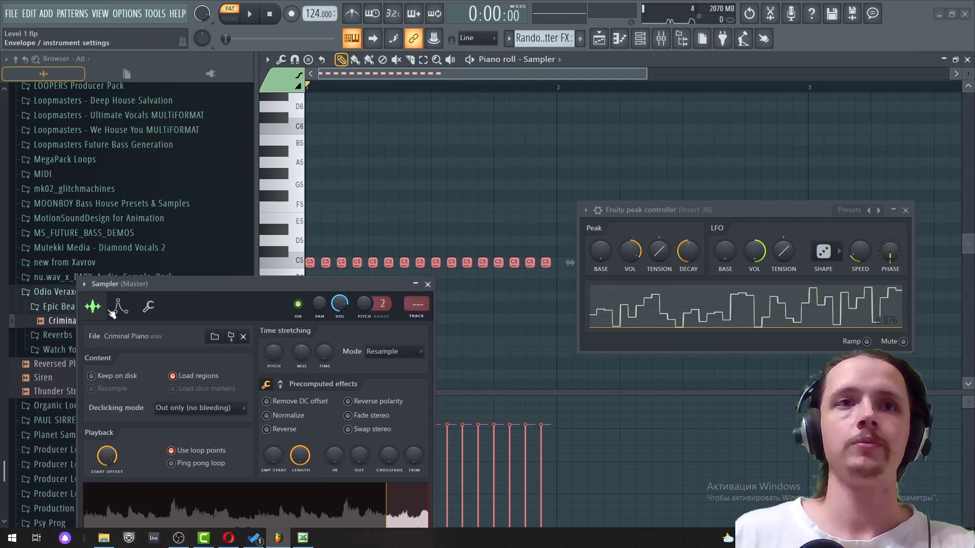
click(116, 309)
drag(147, 287, 223, 224)
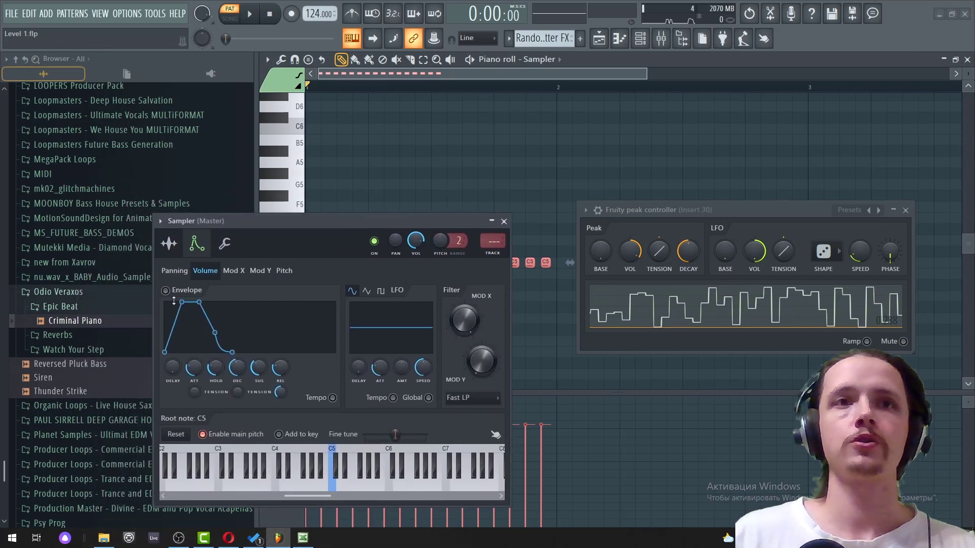
click(165, 291)
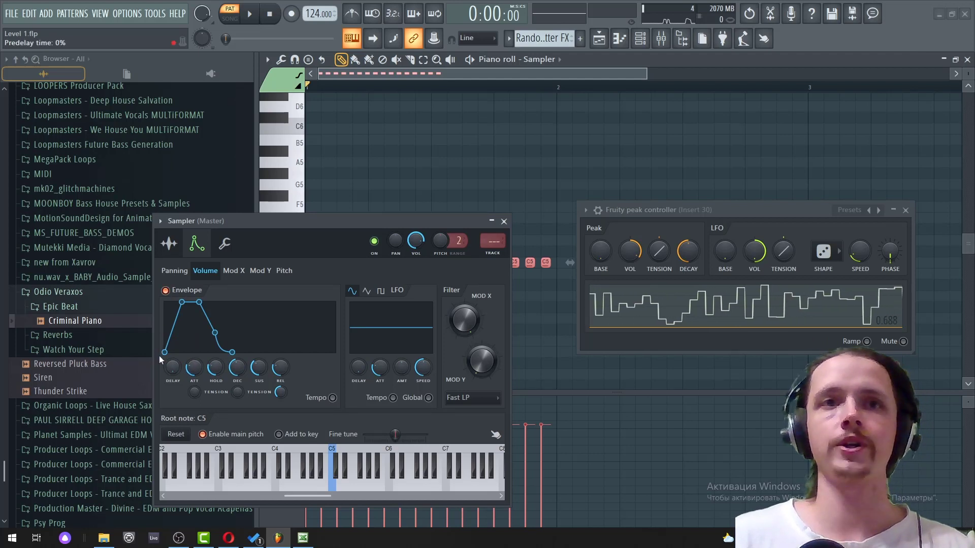
drag(194, 366, 194, 401)
drag(216, 366, 215, 401)
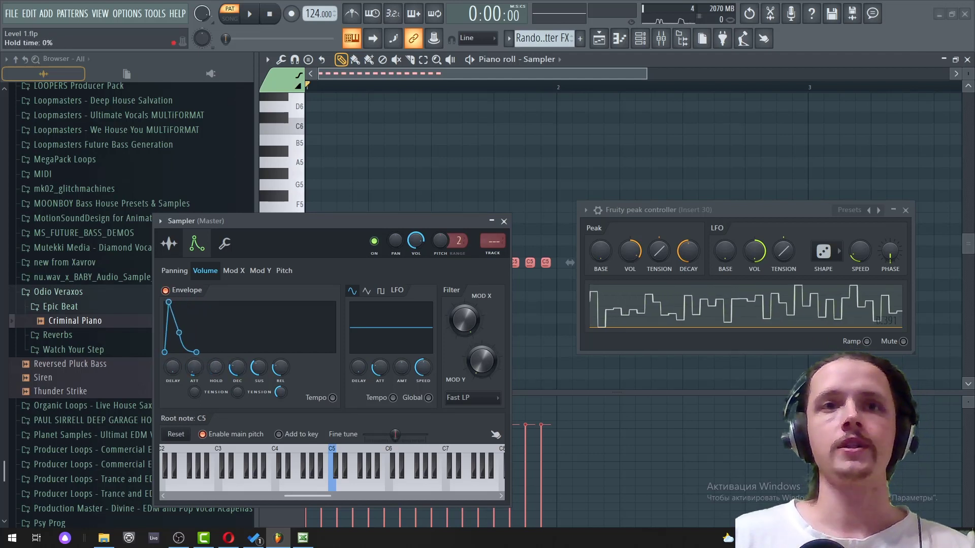
drag(258, 367, 258, 402)
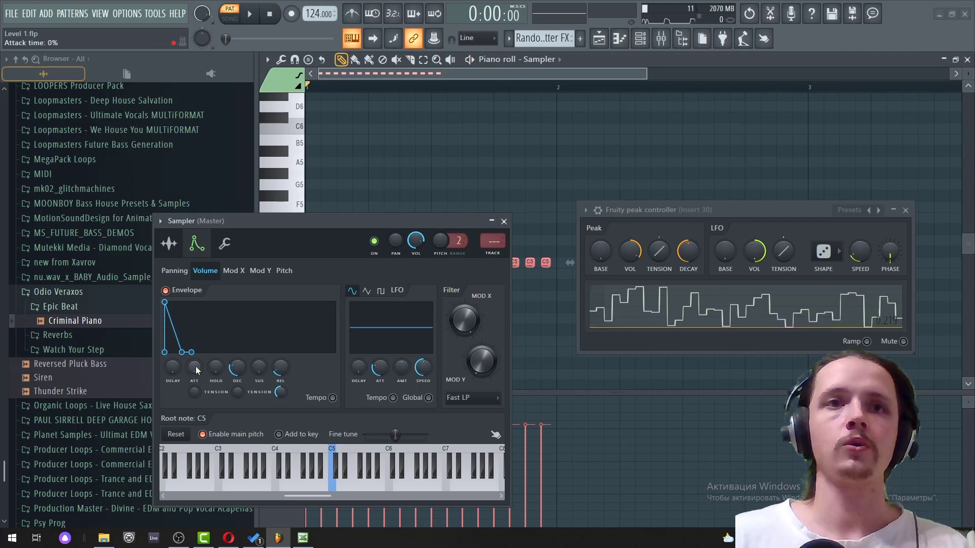
key(space)
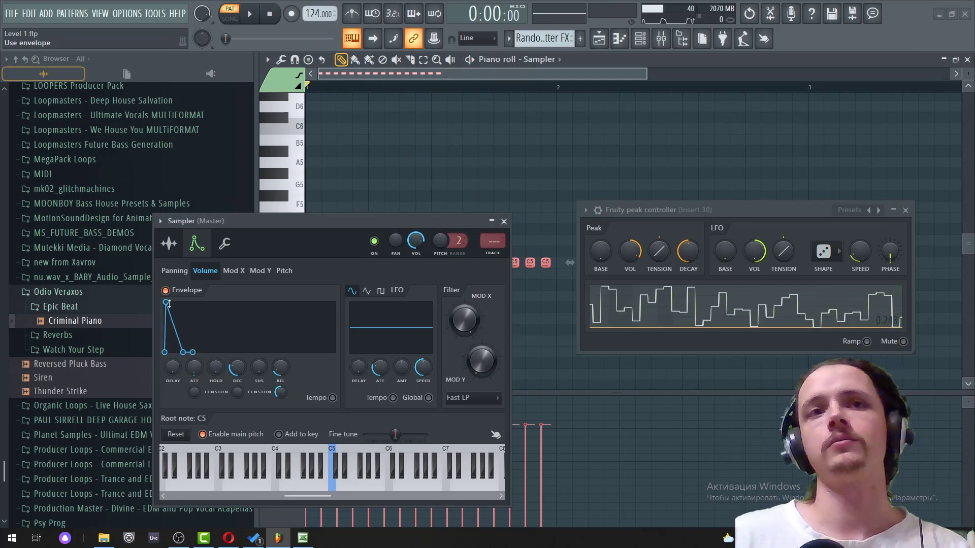
Play the pattern while trying different LFO phase settings on the peak controller, including 35%
key(space)
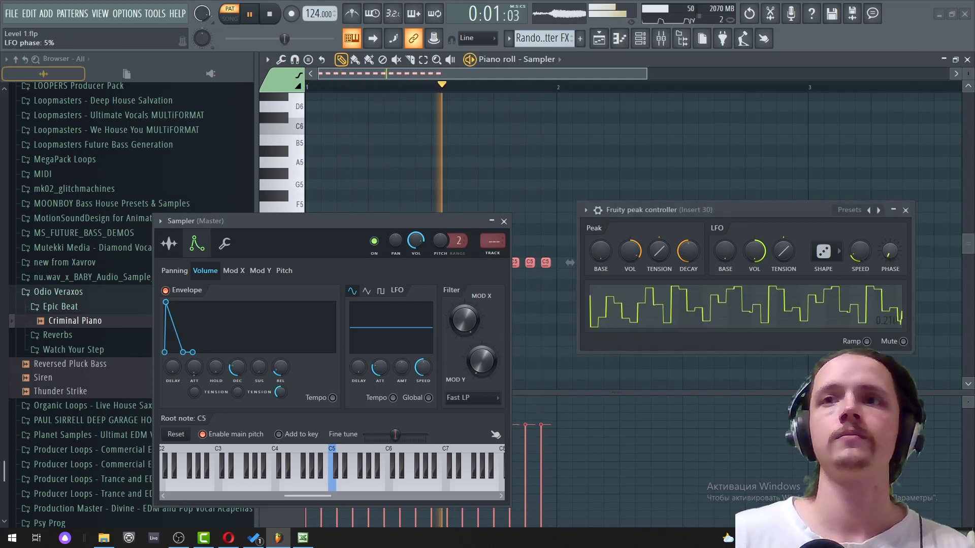
drag(888, 254, 889, 239)
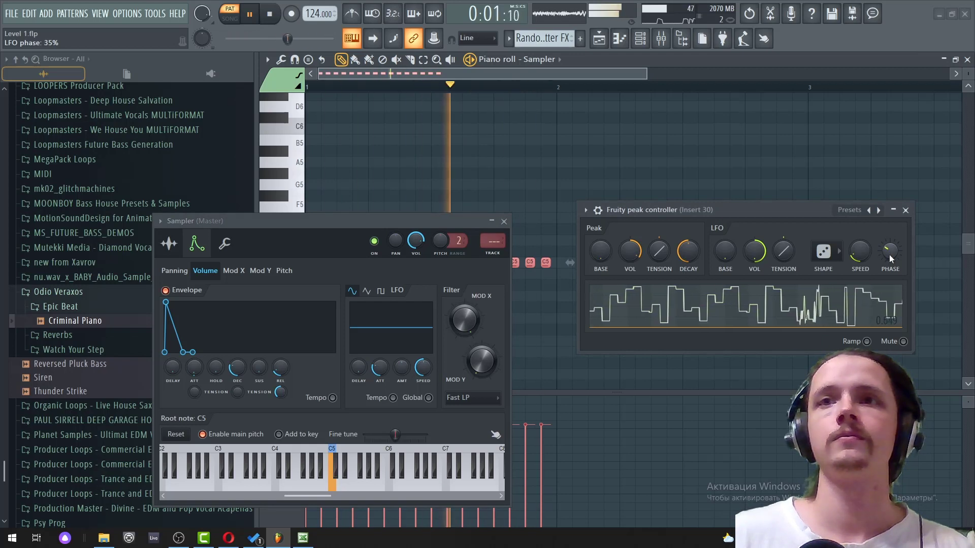
key(space)
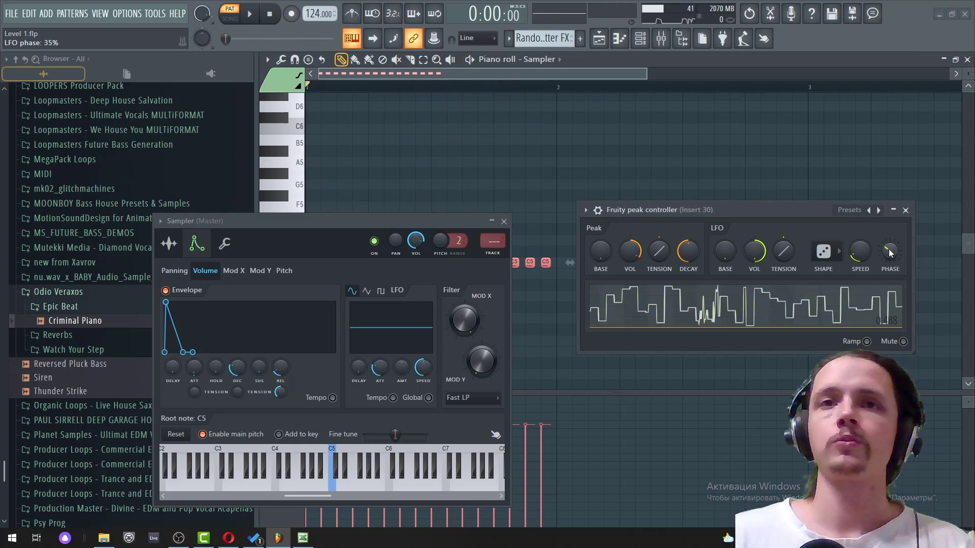
drag(889, 250, 889, 243)
Try positive and negative LFO tension on the peak controller, down to -100%, and return it to neutral
drag(785, 257, 785, 257)
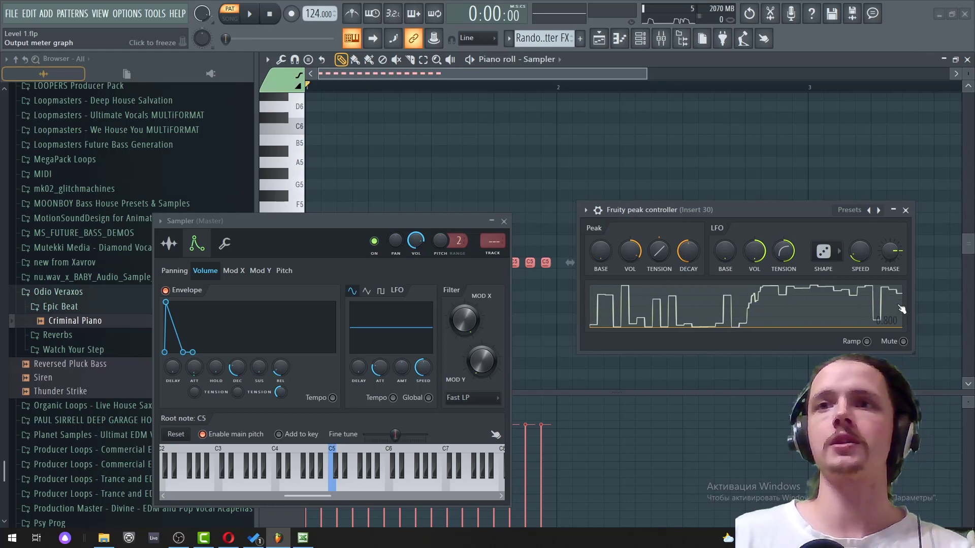
key(F9)
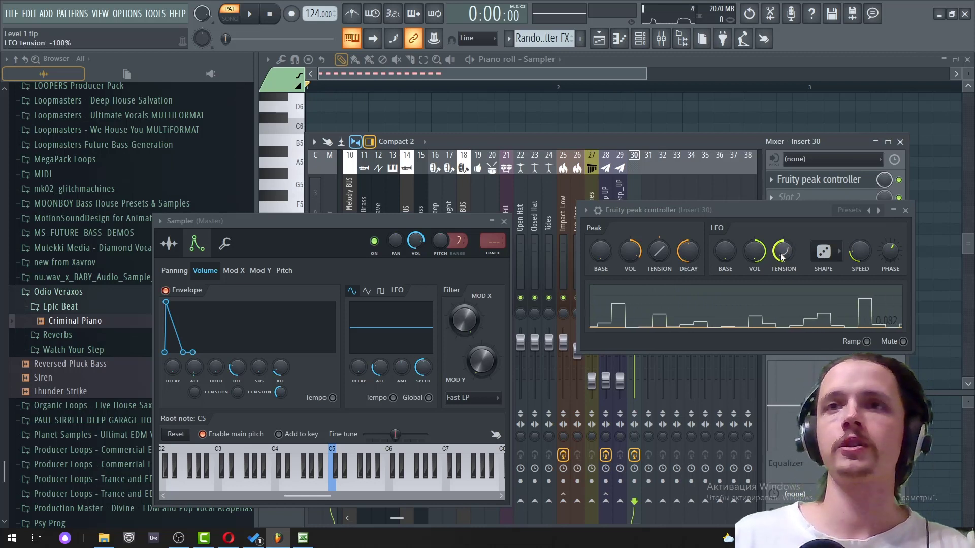
drag(784, 252, 783, 203)
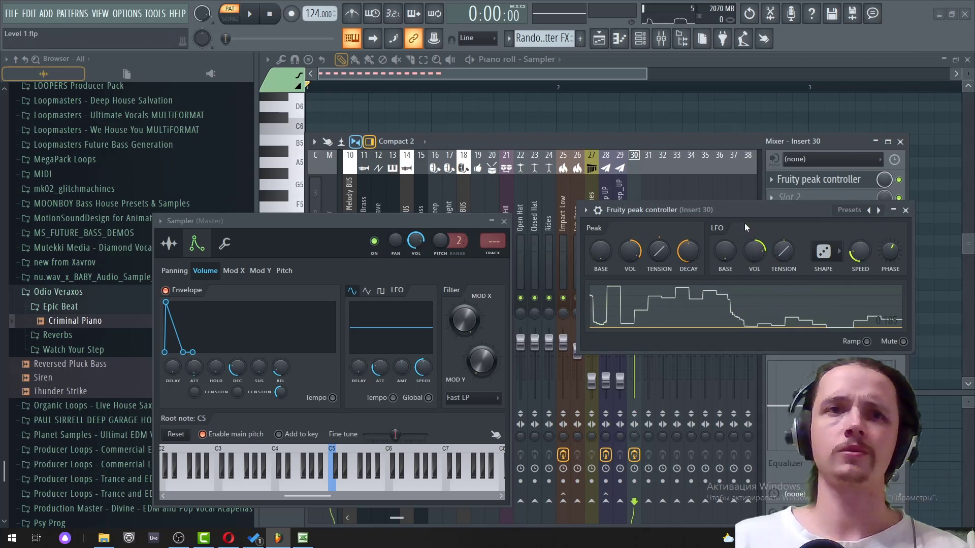
Close the Sampler and Mixer windows and try erasing some of the C5 slices in the piano roll
click(503, 221)
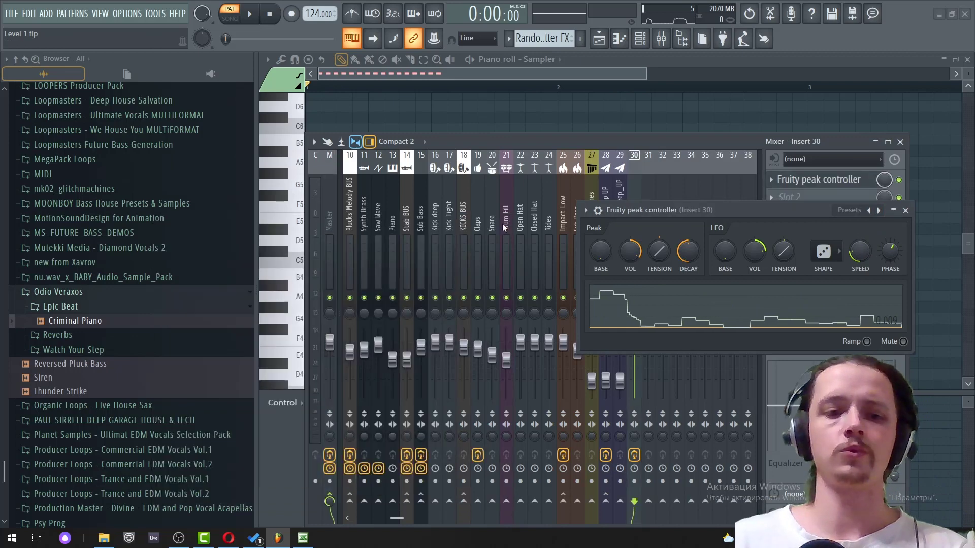
click(901, 143)
click(558, 236)
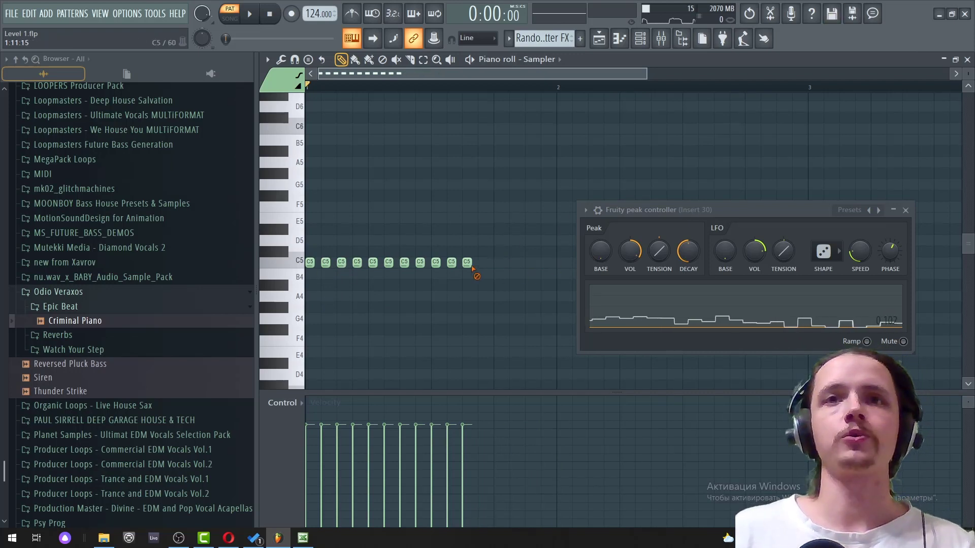
drag(313, 263, 471, 271)
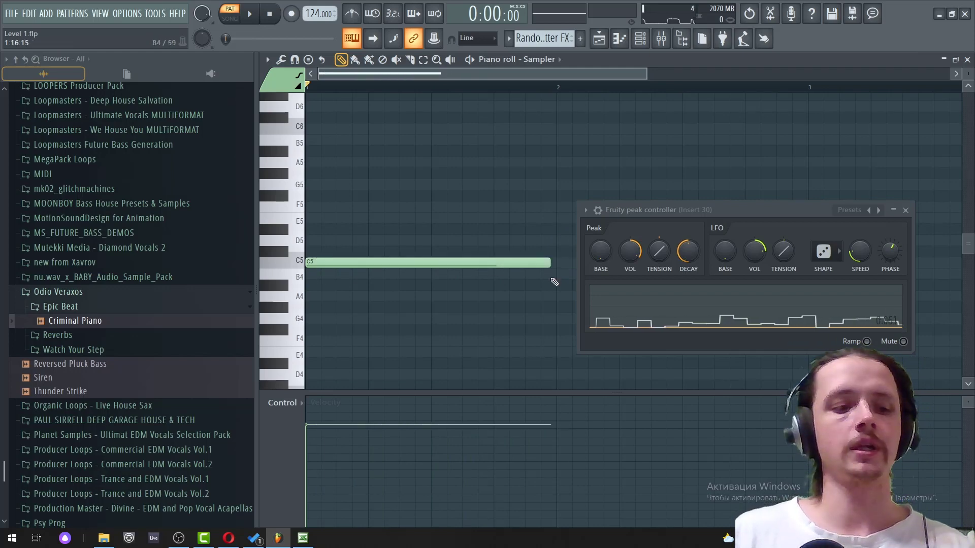
Make the chopped C5 notes legato, glue them into one note and quantize it to the full first bar
key(ctrl+u)
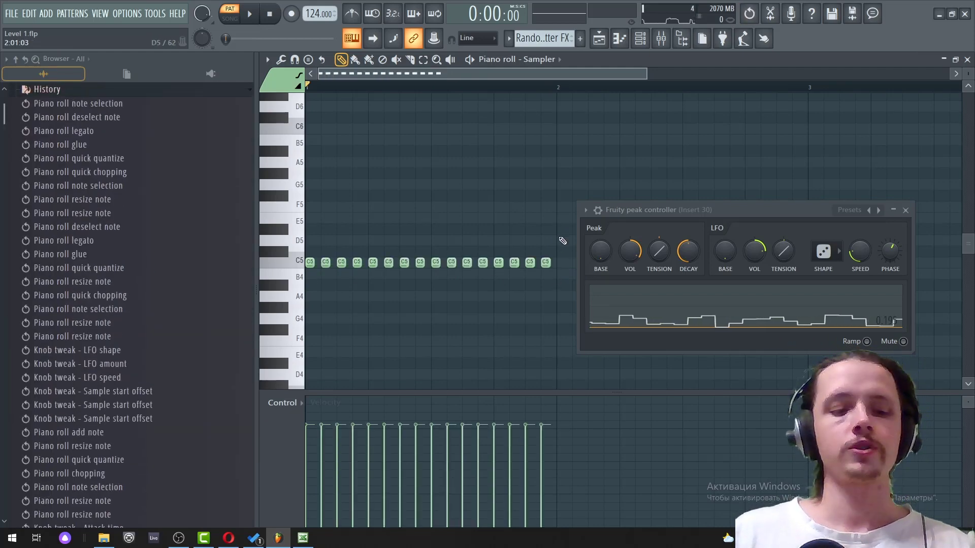
key(ctrl+l)
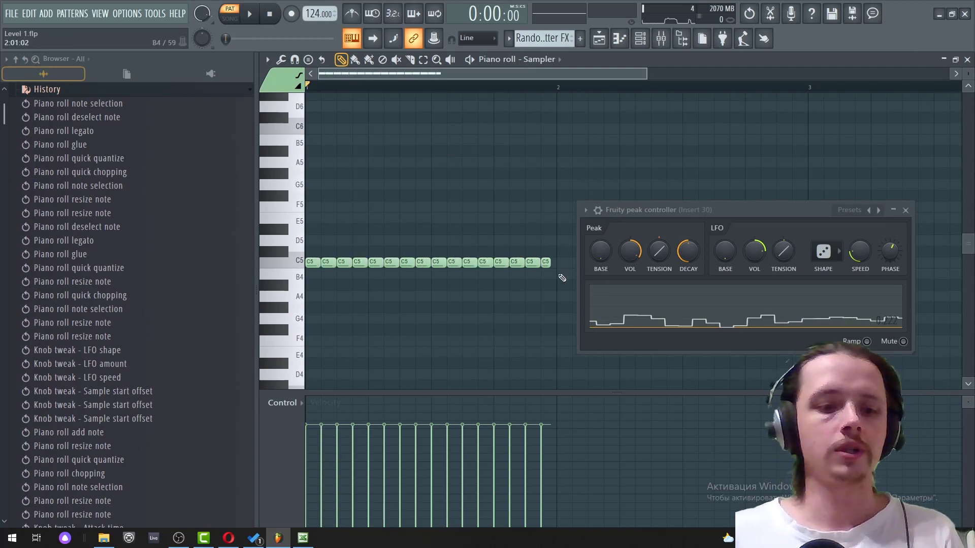
key(ctrl+g)
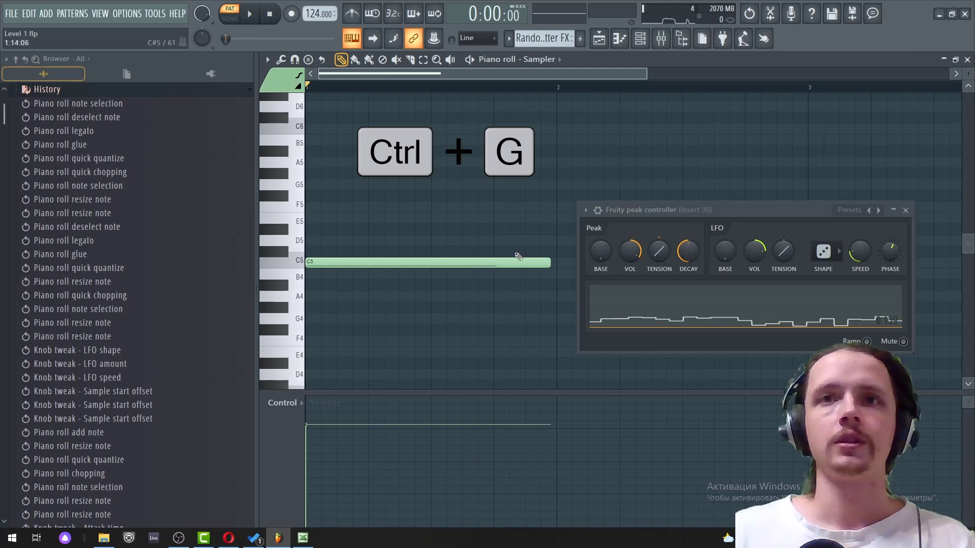
key(ctrl+q)
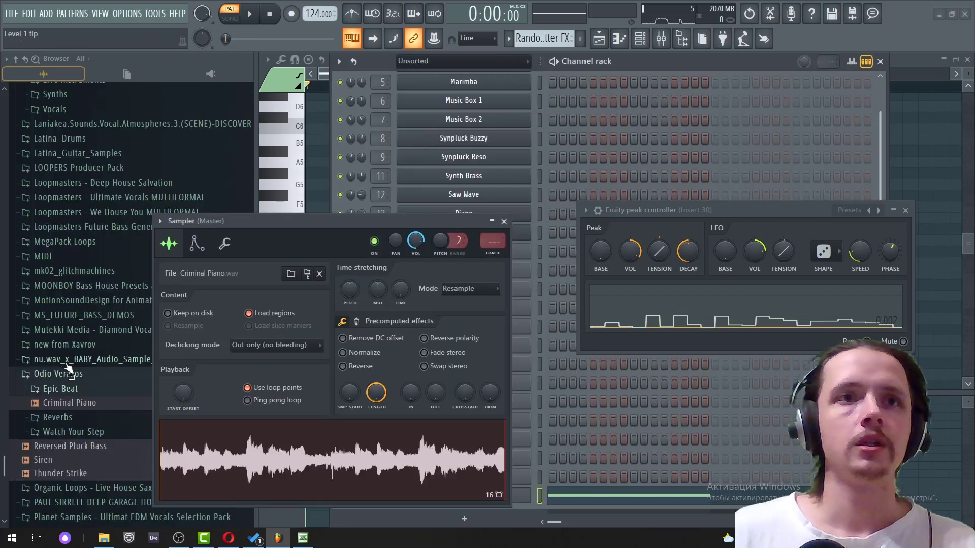
Load BABY_nuwav_160_synth_vocal_loop_unknowing_Abm from the nu.wav_x_BABY_Audio_Sample_Pack folder into the Sampler
click(71, 368)
scroll(72, 358, down, 3)
scroll(73, 358, down, 3)
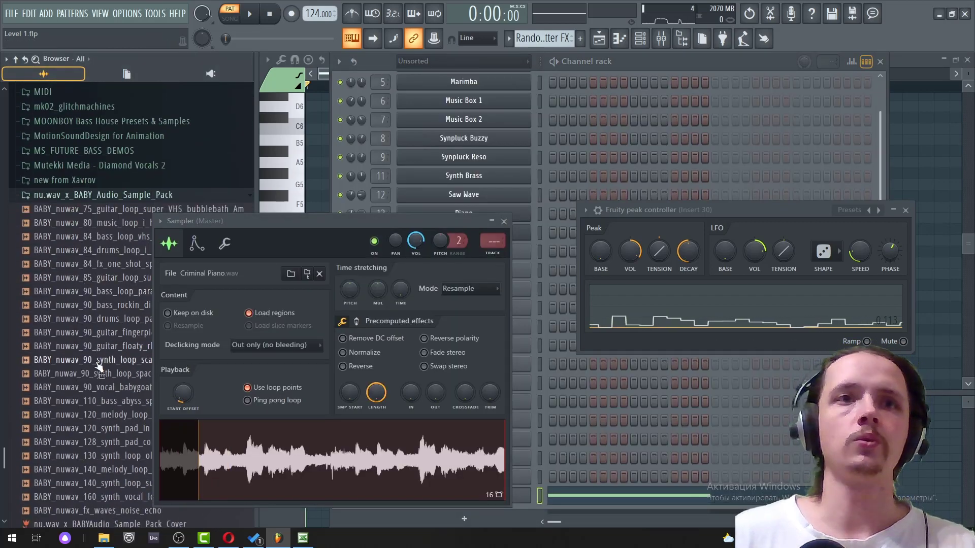
scroll(92, 361, down, 1)
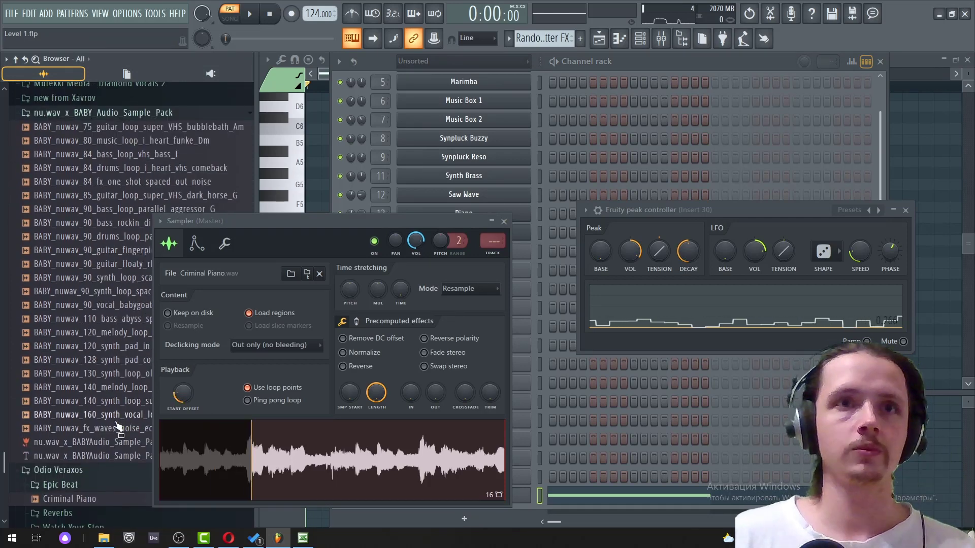
drag(109, 416, 272, 477)
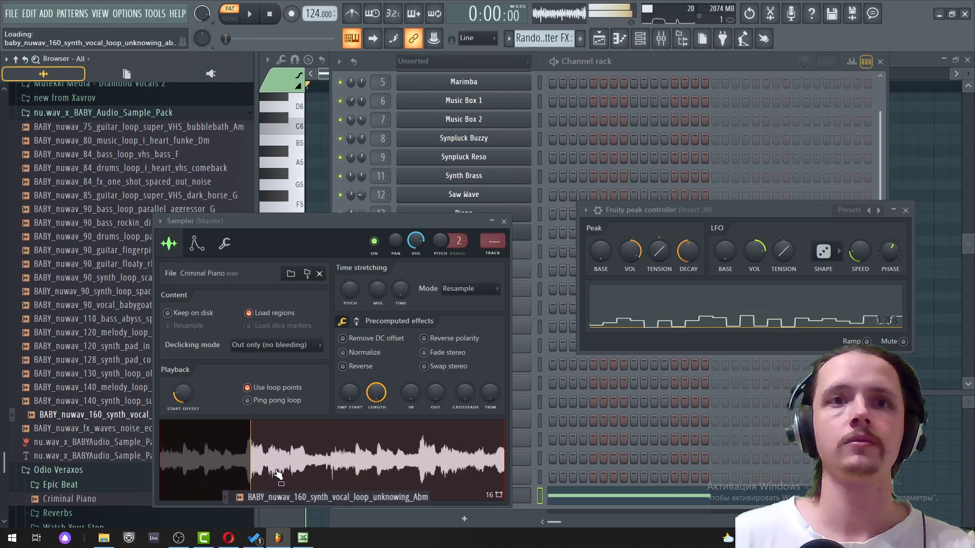
Reopen the Sampler channel's piano roll and chop its C5 note into equal slices with the chopper's Default pattern
click(602, 499)
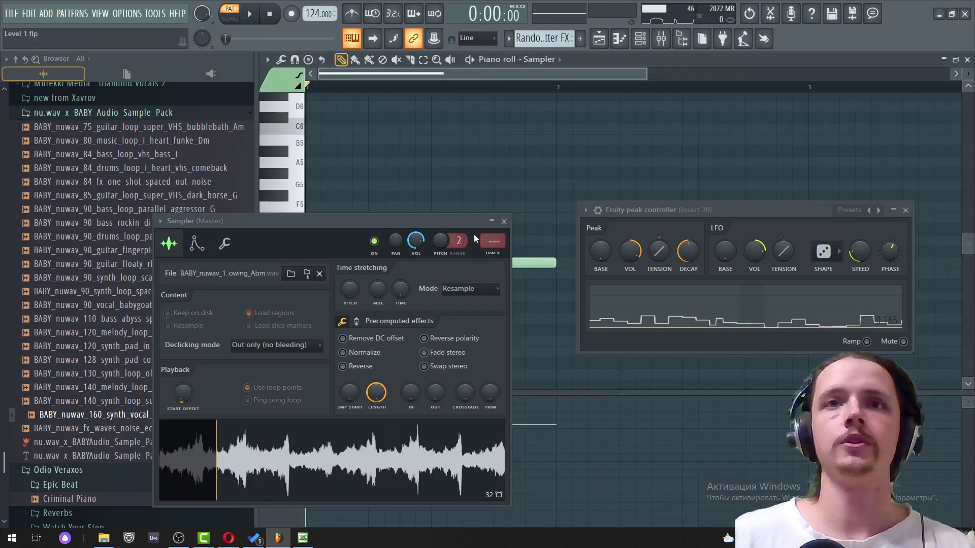
drag(451, 222, 528, 355)
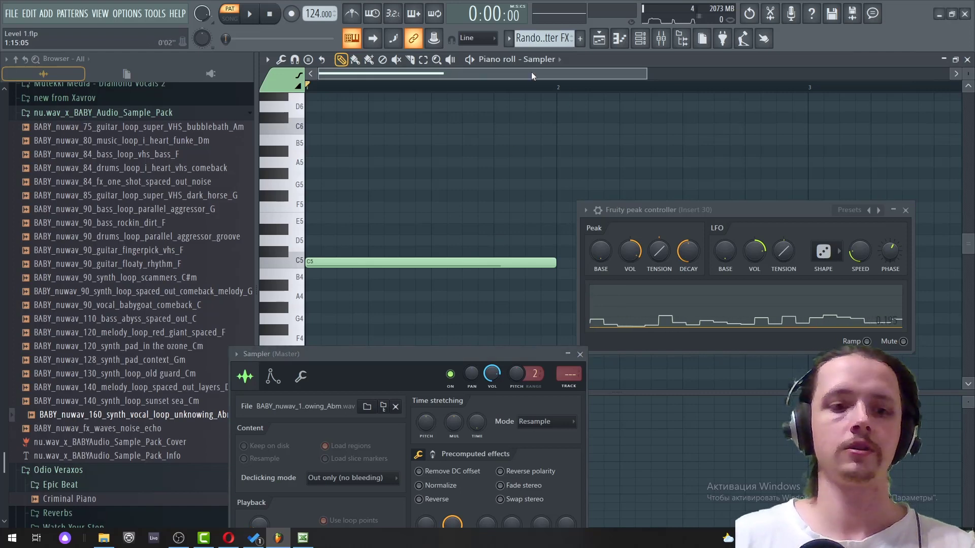
key(alt+u)
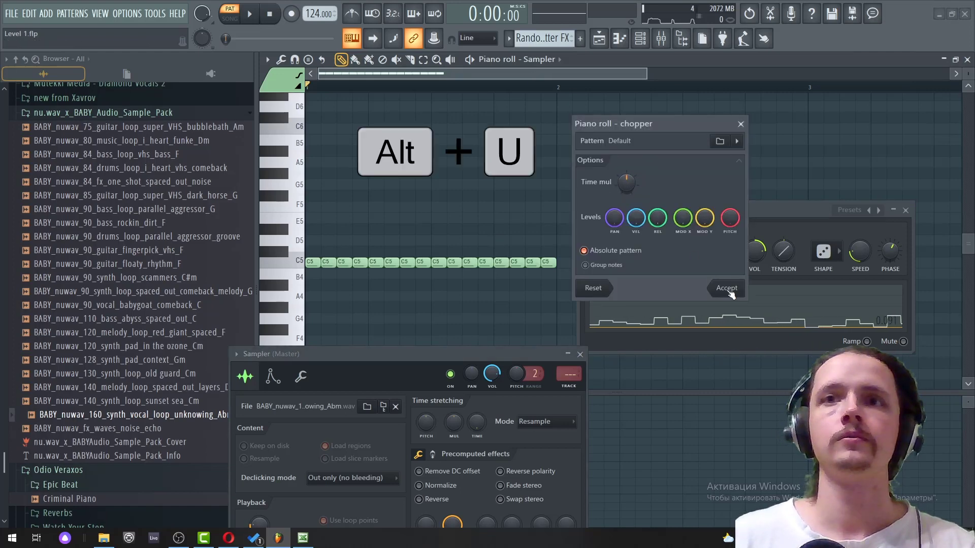
click(727, 288)
Shorten all the chopped C5 notes together to leave gaps between the slices, and start playback of the pattern
drag(661, 210, 736, 164)
key(ctrl+a)
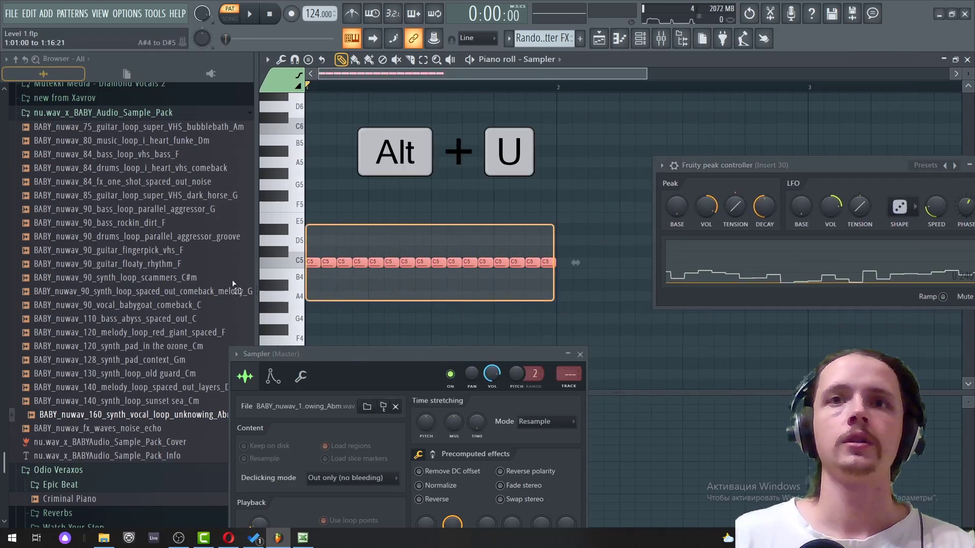
click(506, 284)
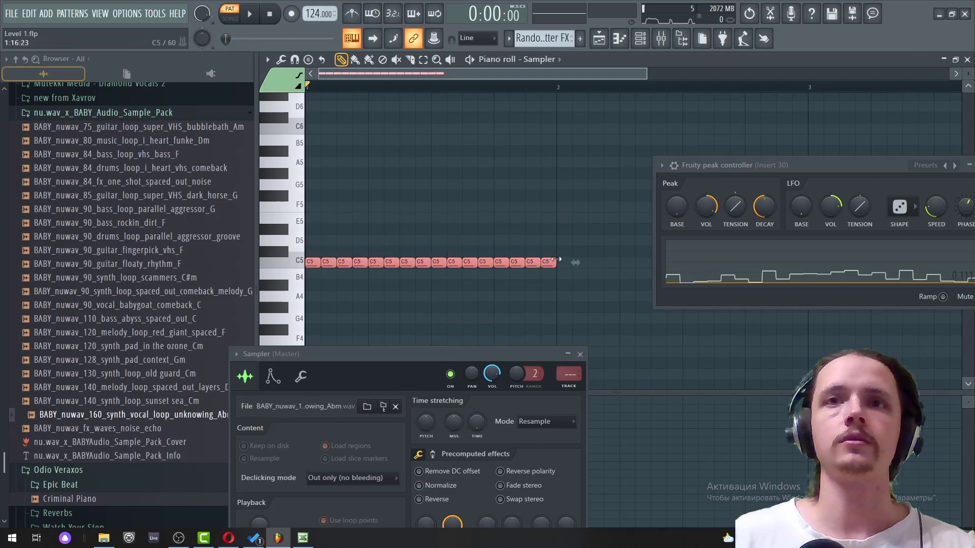
key(space)
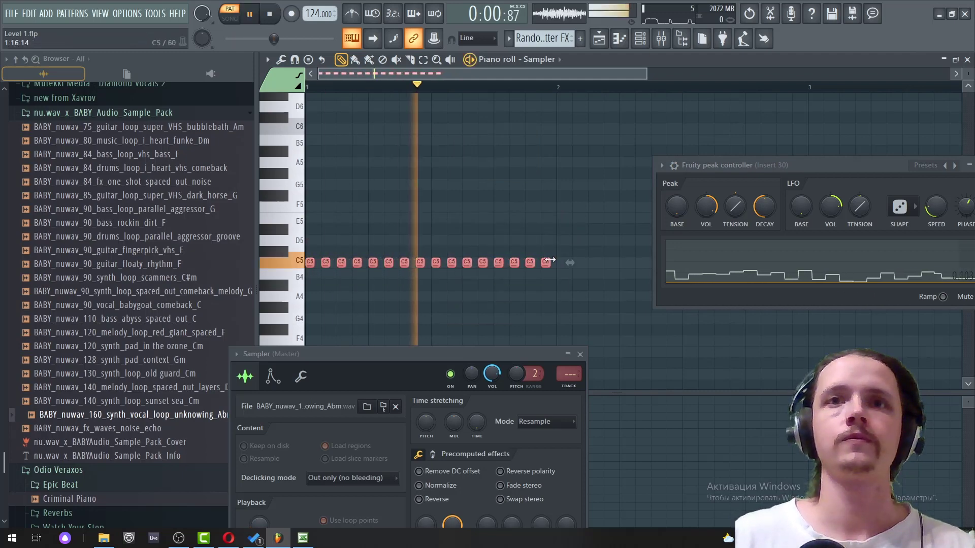
Swap the Sampler's sample during playback to BABY_nuwav_130_synth_loop_old guard_Cm and then to BABY_nuwav_fx_waves_noise_echo
drag(492, 354, 537, 195)
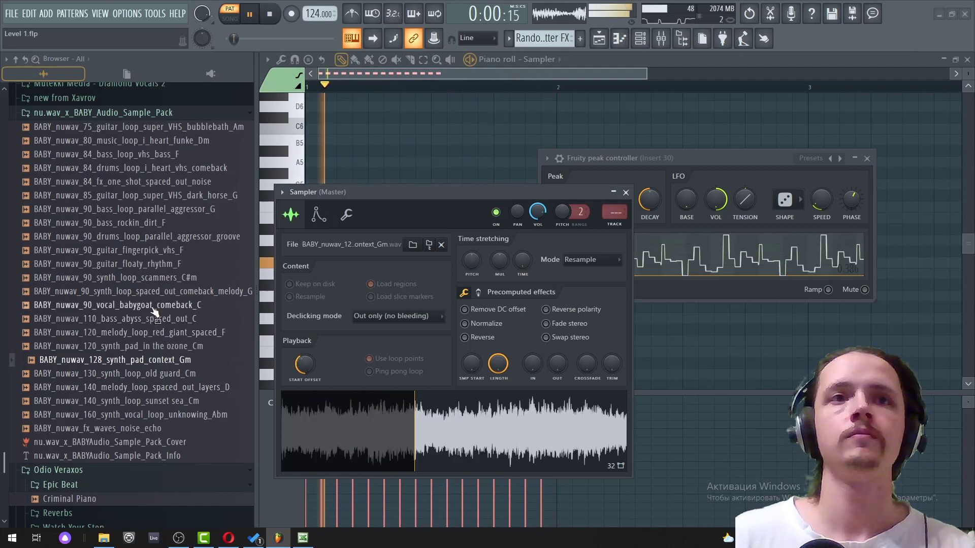
drag(152, 373, 381, 442)
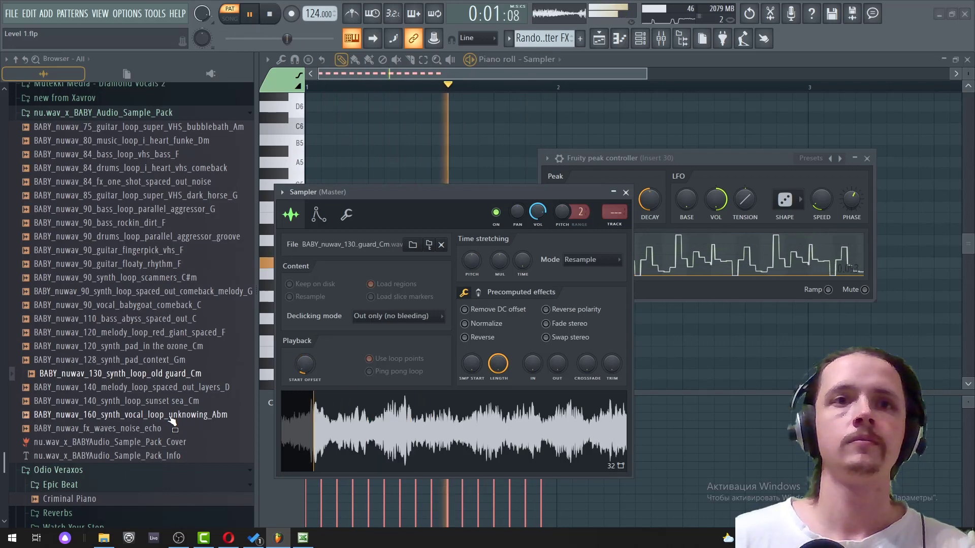
drag(164, 428, 339, 442)
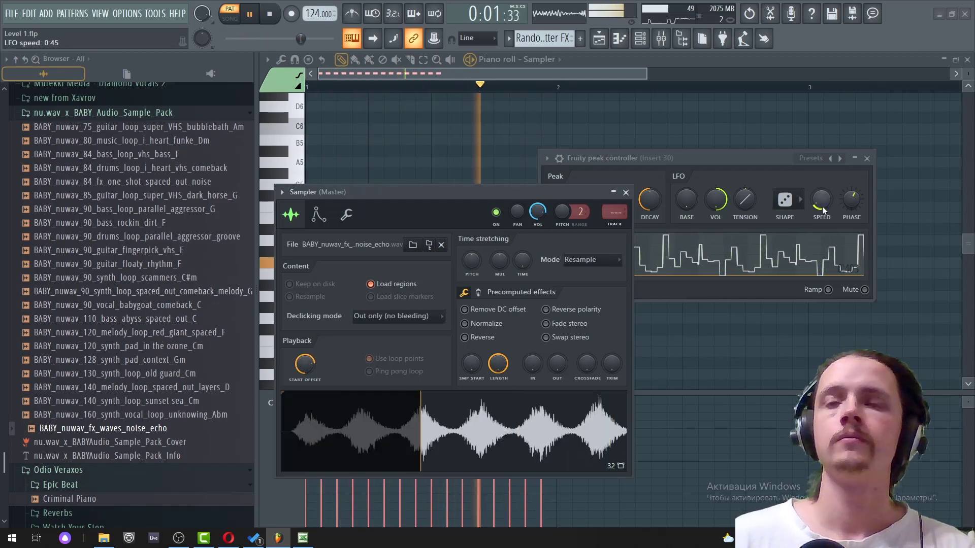
Set the Fruity peak controller's LFO phase to 50% and stop playback, moving the controller window clear of the Sampler
click(850, 201)
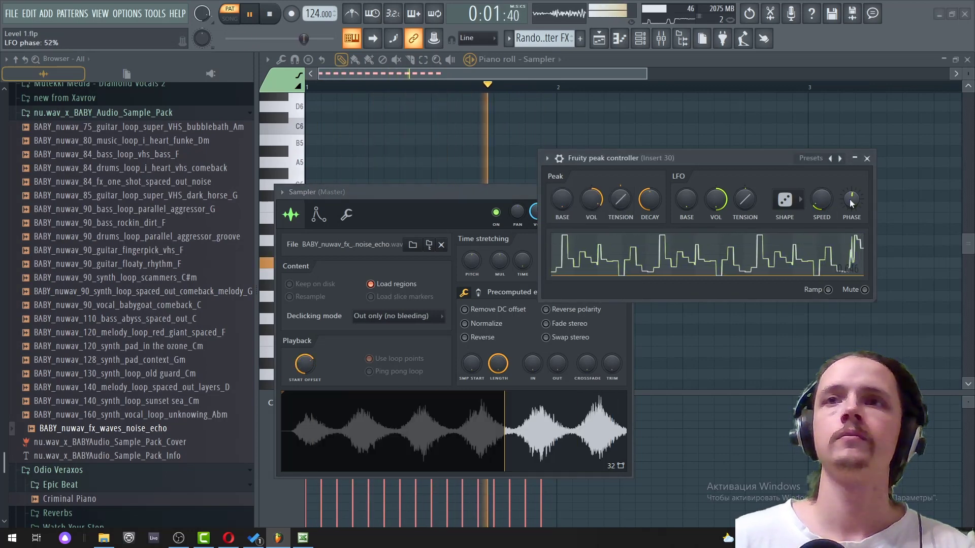
scroll(851, 203, down, 2)
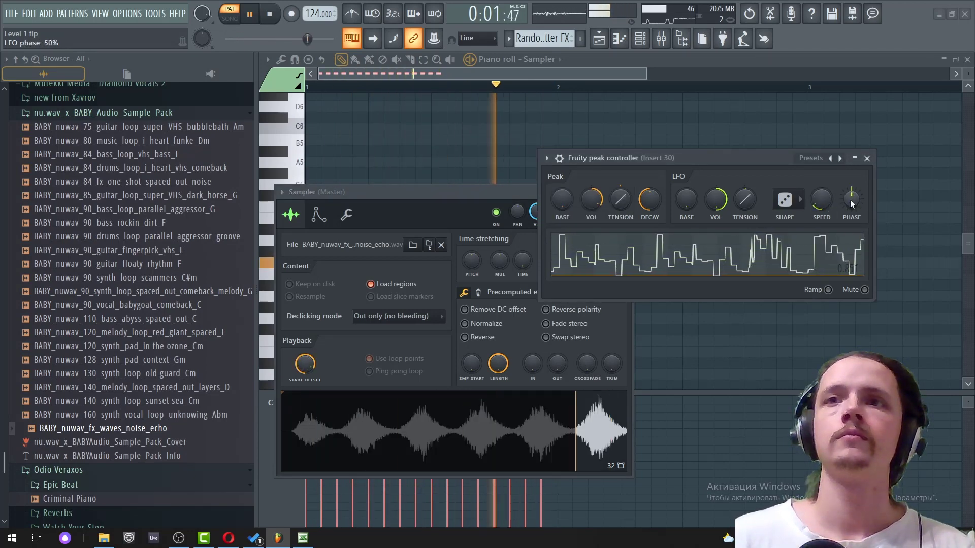
key(space)
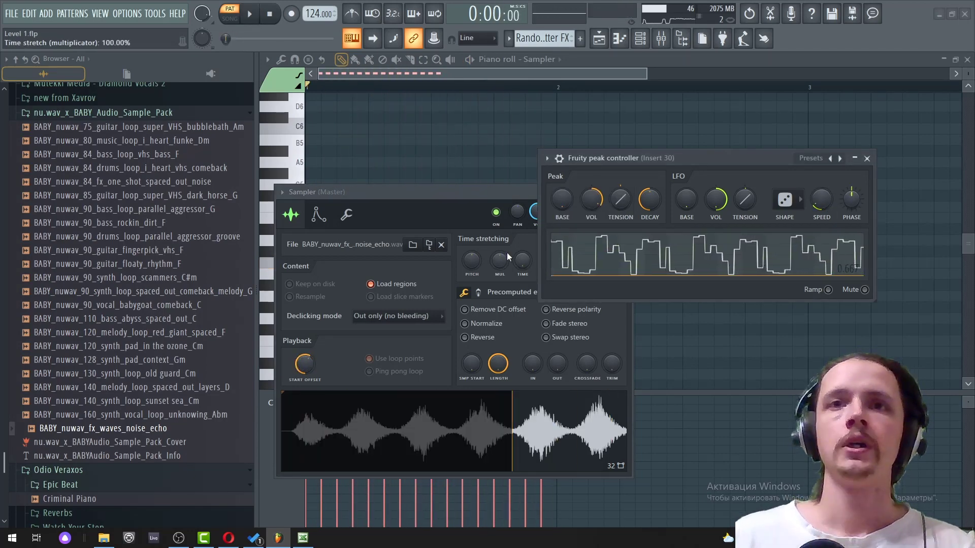
drag(620, 161, 726, 150)
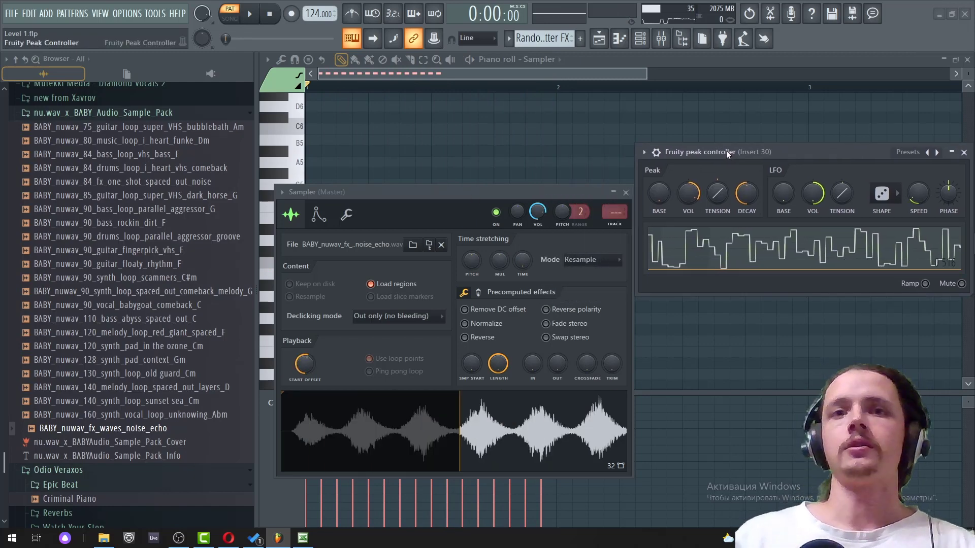